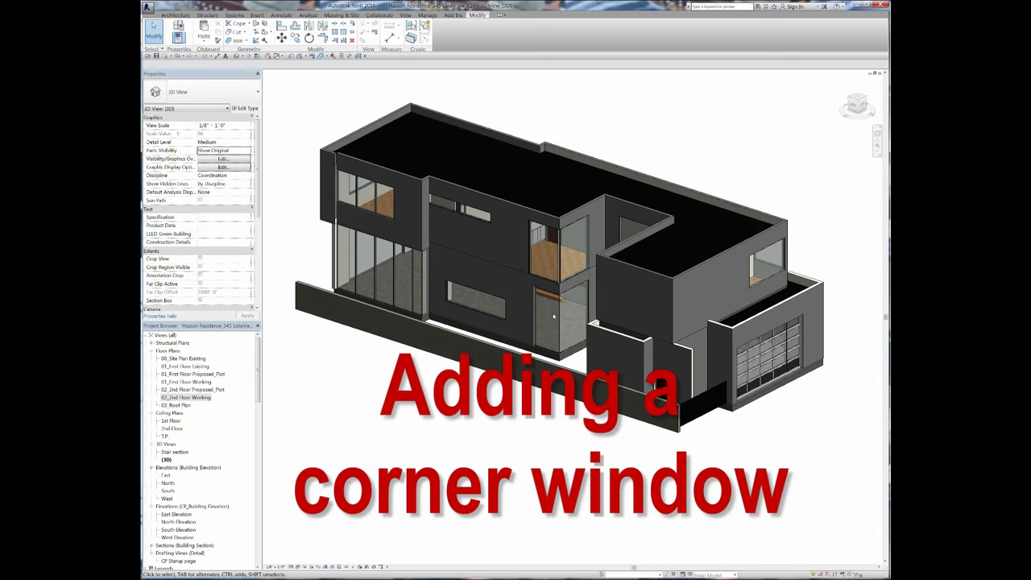
Inspect the second-floor corner window in 3D, then open the 02_2nd Floor Working plan
mouse_move(570, 324)
middle_mouse_down("shift")
mouse_move(583, 206)
mouse_move(646, 399)
middle_mouse_up("shift")
scroll(583, 206, "up", 5)
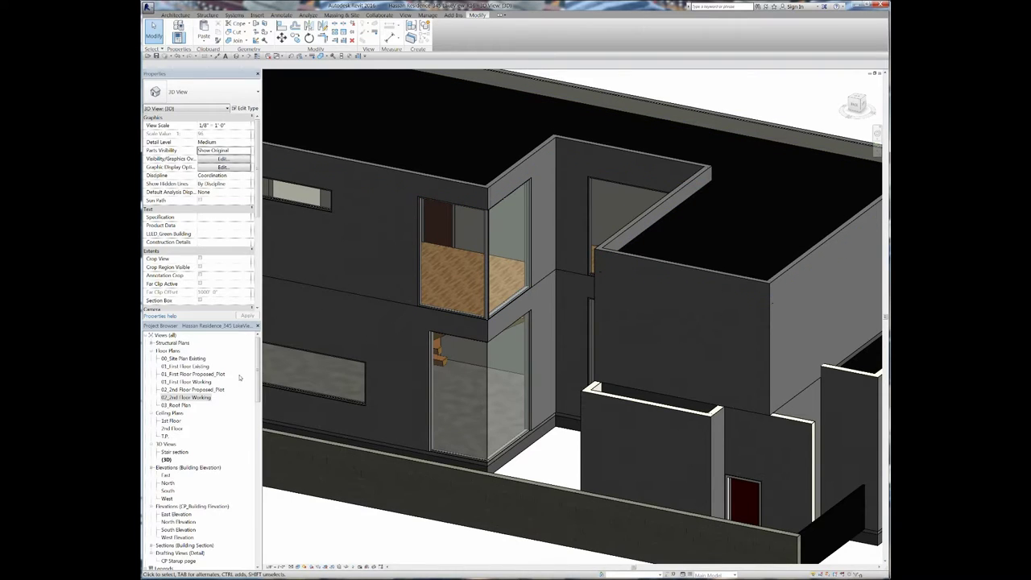
double_click(186, 396)
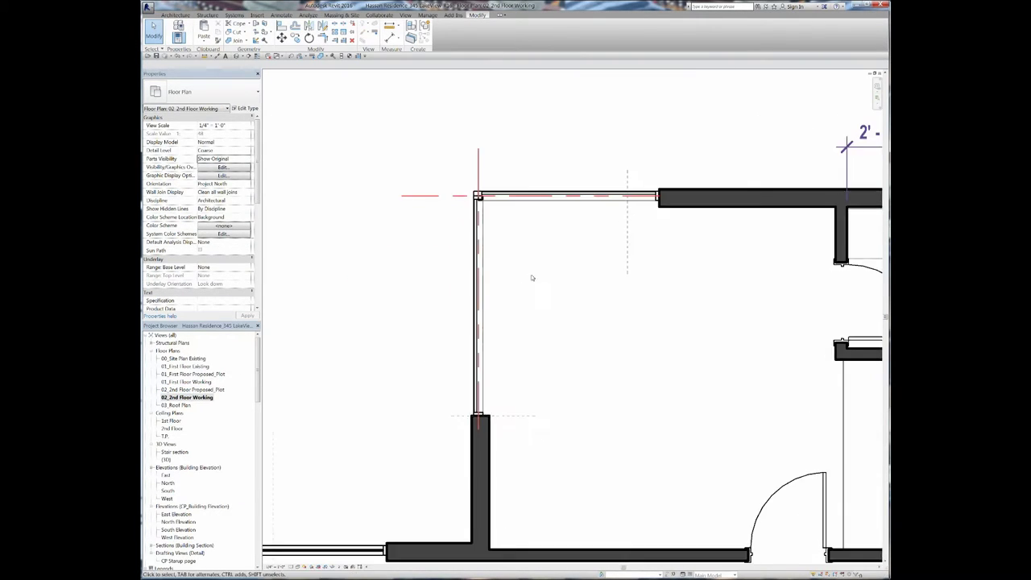
Zoom to the upper bedroom's corner-window wall and start the Detail Line tool with DL
scroll(499, 338, "down", 2)
middle_click_drag(419, 314, 599, 309)
scroll(599, 309, "down", 3)
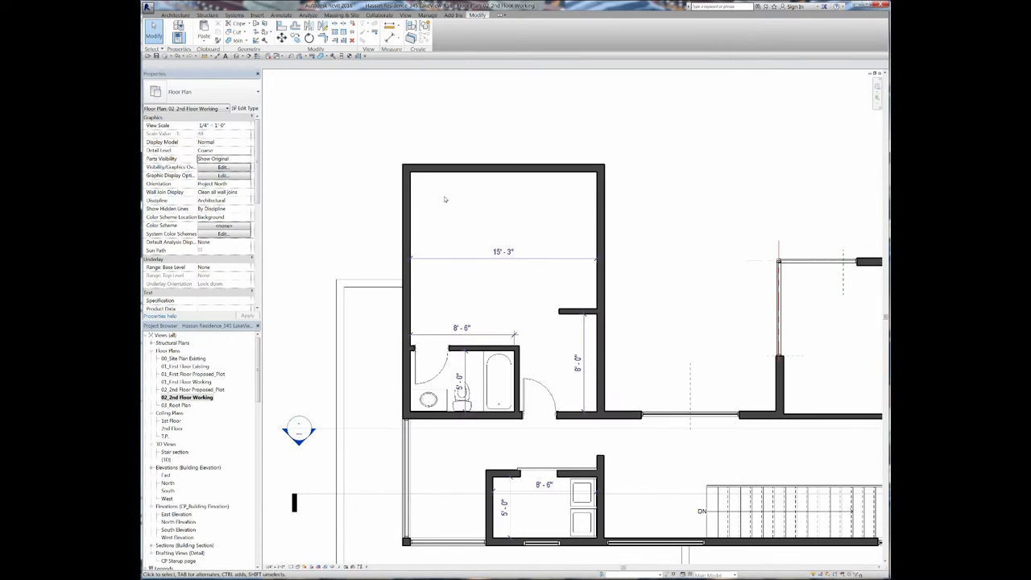
scroll(442, 198, "up", 1)
scroll(390, 303, "up", 1)
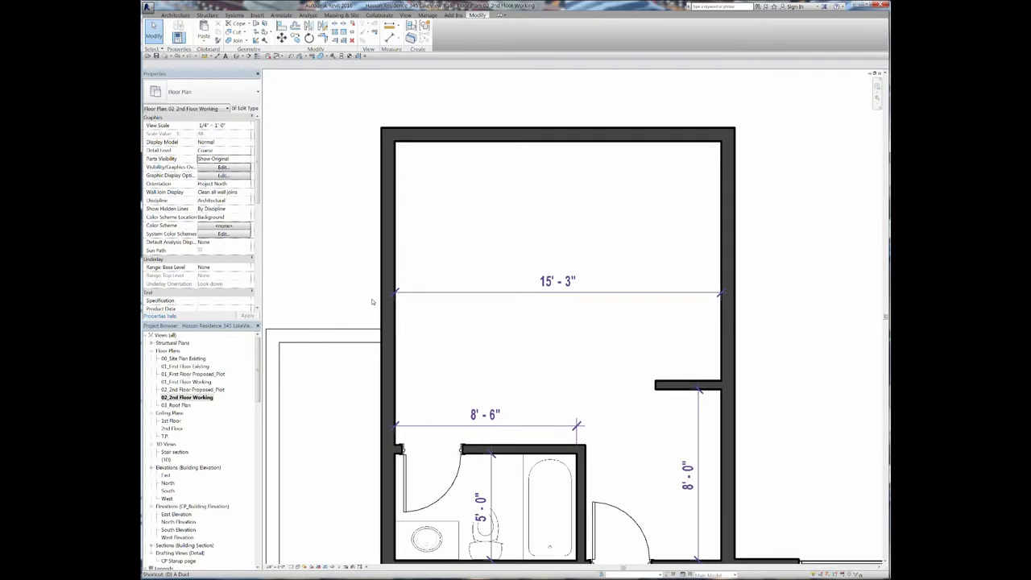
key("d")
key("l")
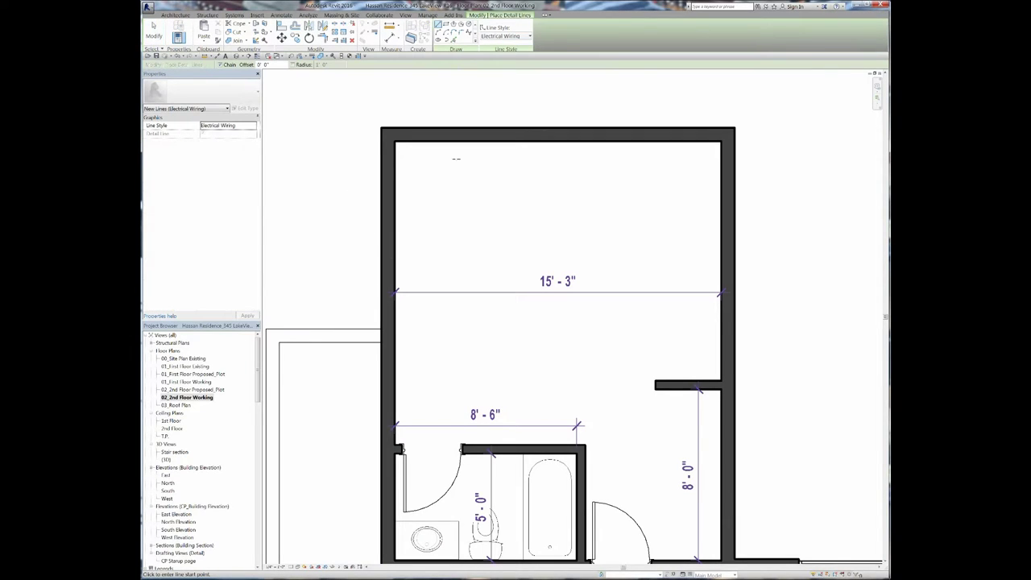
Draw a horizontal and a separate vertical Electrical Wiring detail line near the bedroom's top-left corner
left_click(352, 274)
left_click(437, 273)
key("Escape")
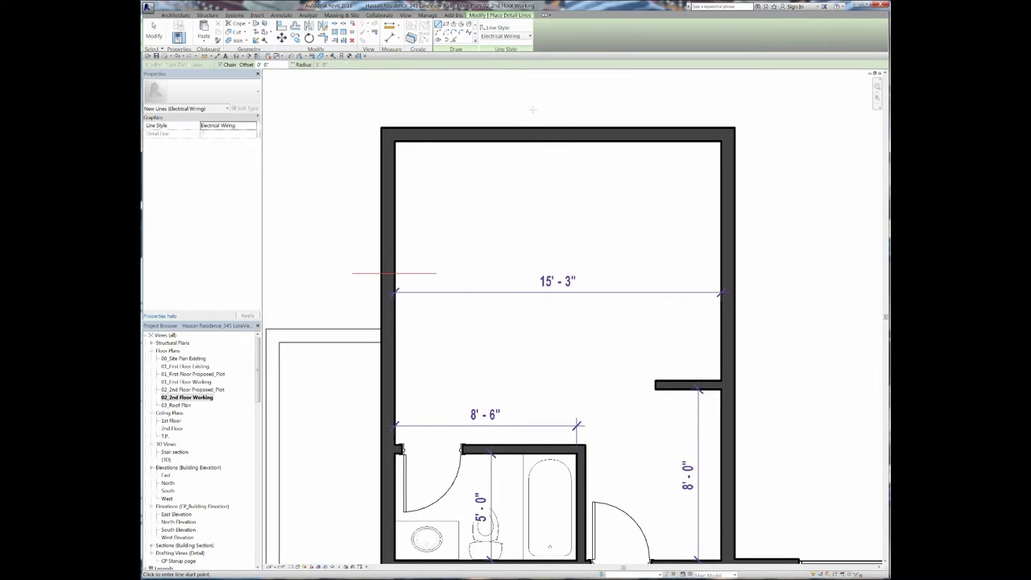
left_click(532, 109)
left_click(531, 178)
Dimension the horizontal line from the top wall face and the vertical line from the left wall face
key("d")
key("i")
scroll(362, 298, "up", 1)
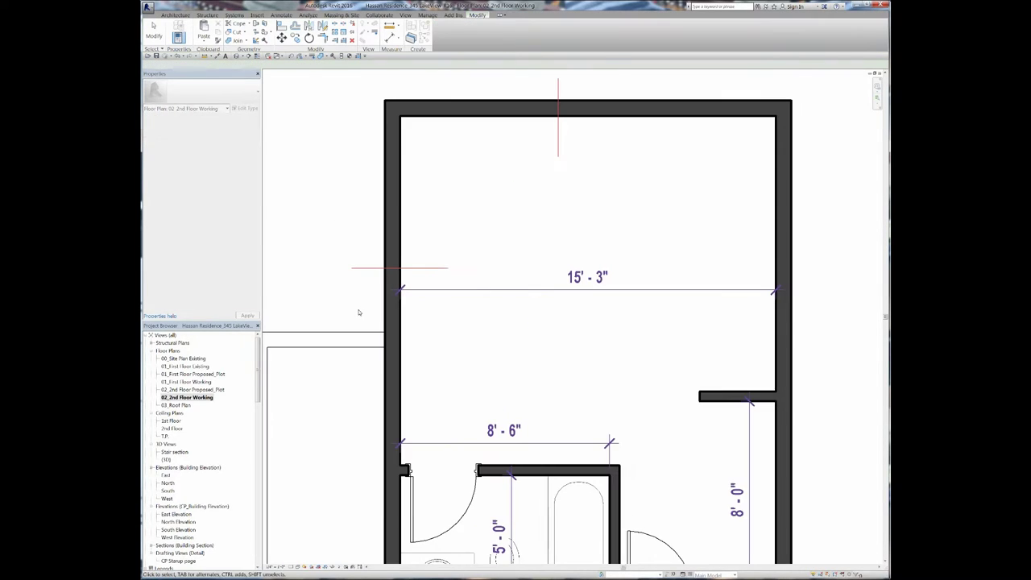
scroll(453, 101, "up", 1)
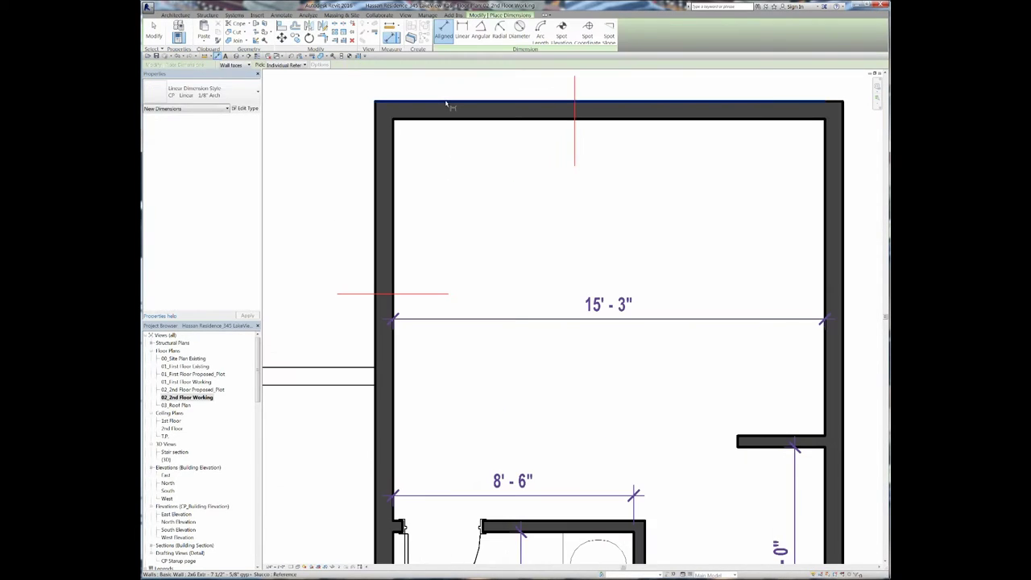
left_click(454, 102)
left_click(348, 294)
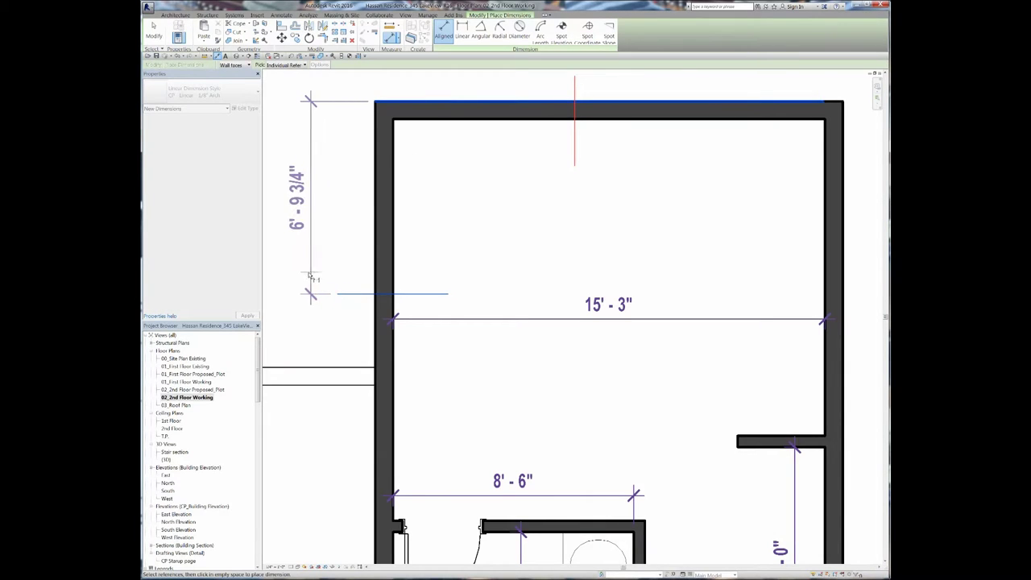
left_click(303, 282)
middle_click_drag(415, 196, 380, 299)
scroll(379, 299, "down", 1)
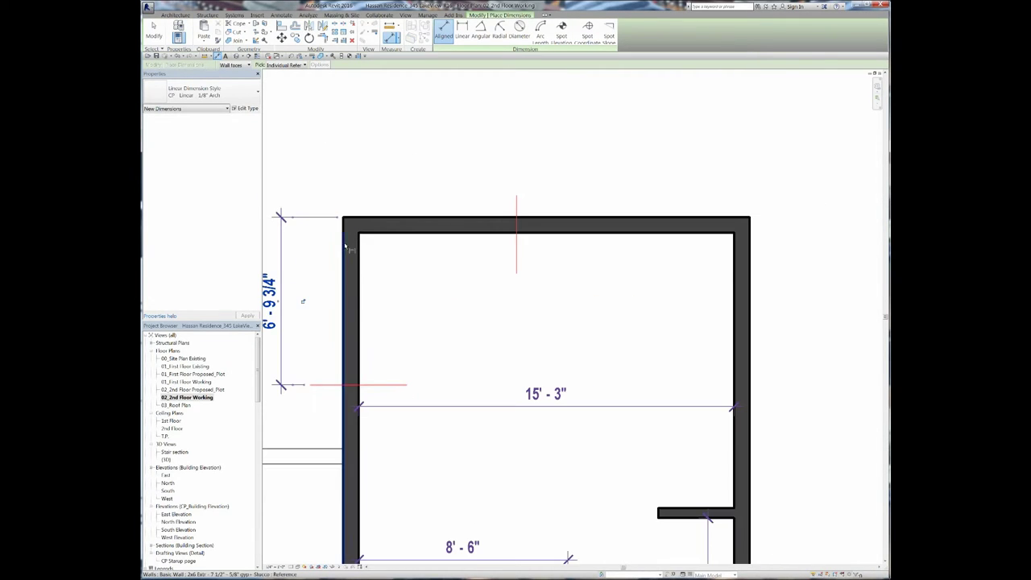
left_click(346, 243)
left_click(517, 216)
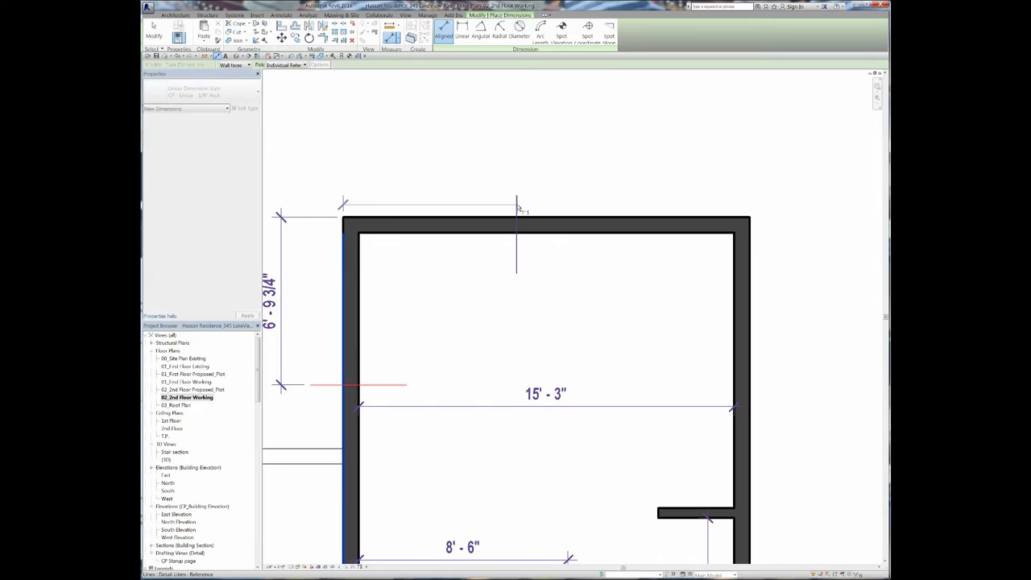
left_click(516, 158)
key("Escape")
key("Escape")
Set both reference lines to 6'-0" from the left and top walls
left_click(516, 249)
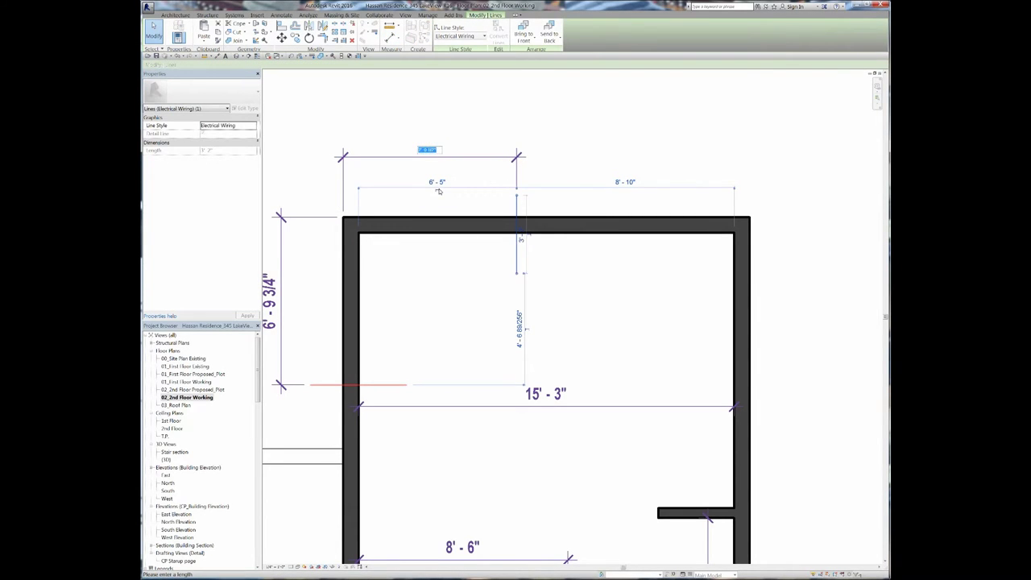
type("6")
key("Return")
key("Escape")
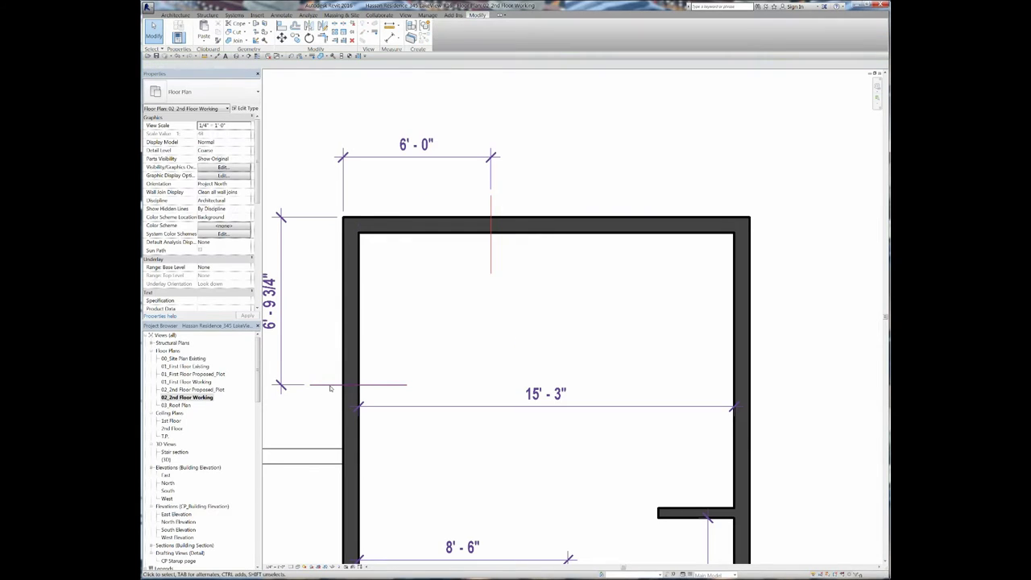
left_click(329, 385)
left_click(275, 302)
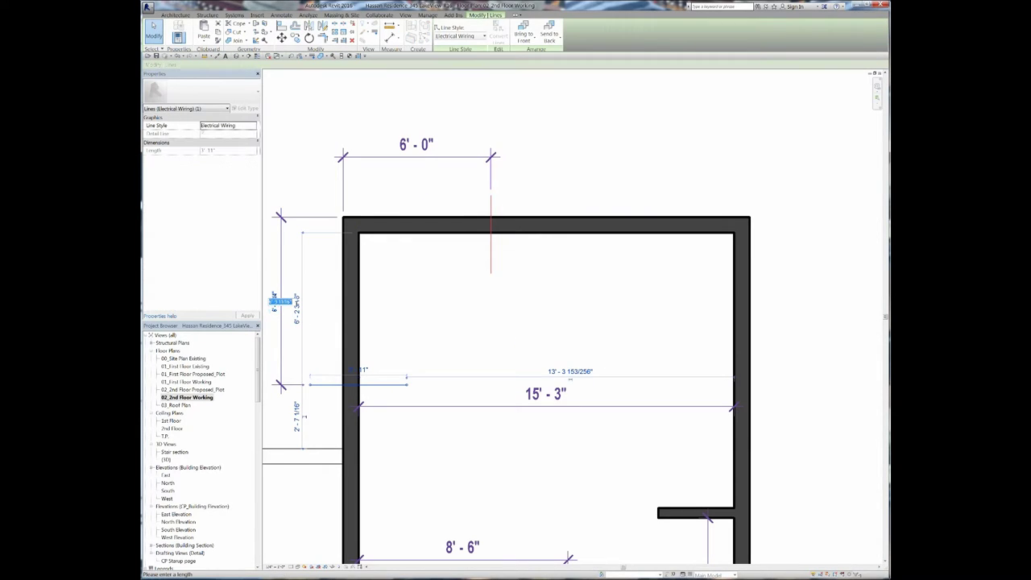
type("6")
key("Return")
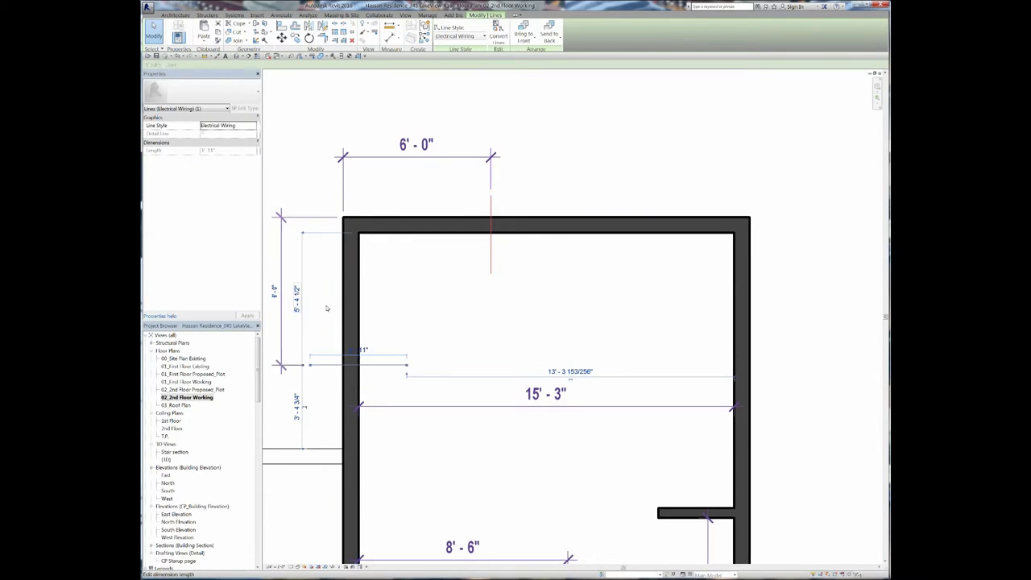
key("Escape")
middle_click_drag(403, 325, 491, 277)
scroll(491, 278, "down", 2)
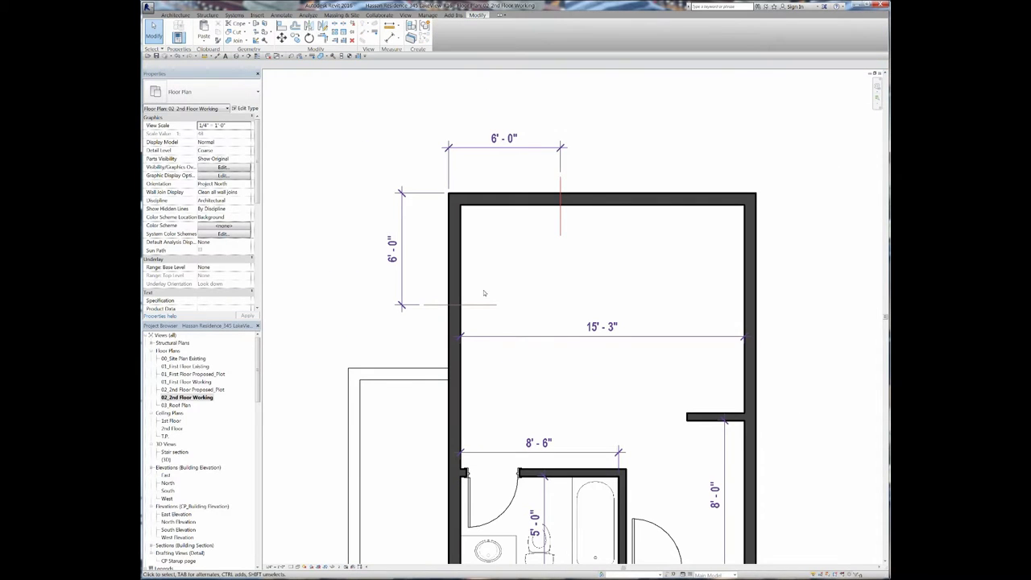
Split the left and top walls at the reference lines and delete both corner wall pieces
scroll(481, 294, "up", 2)
key("s")
key("l")
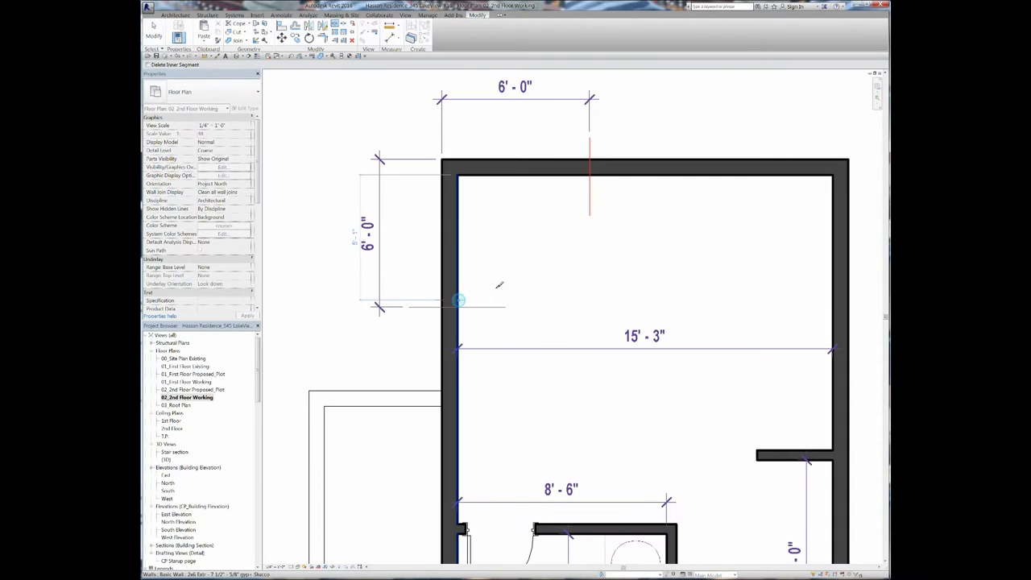
left_click(499, 284)
left_click(577, 169)
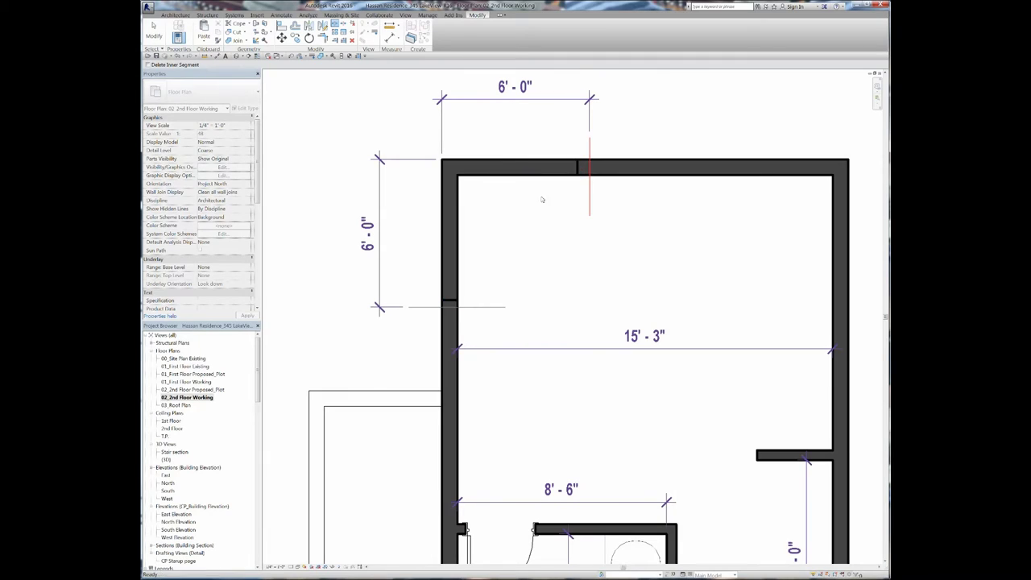
key("Escape")
left_click(494, 168)
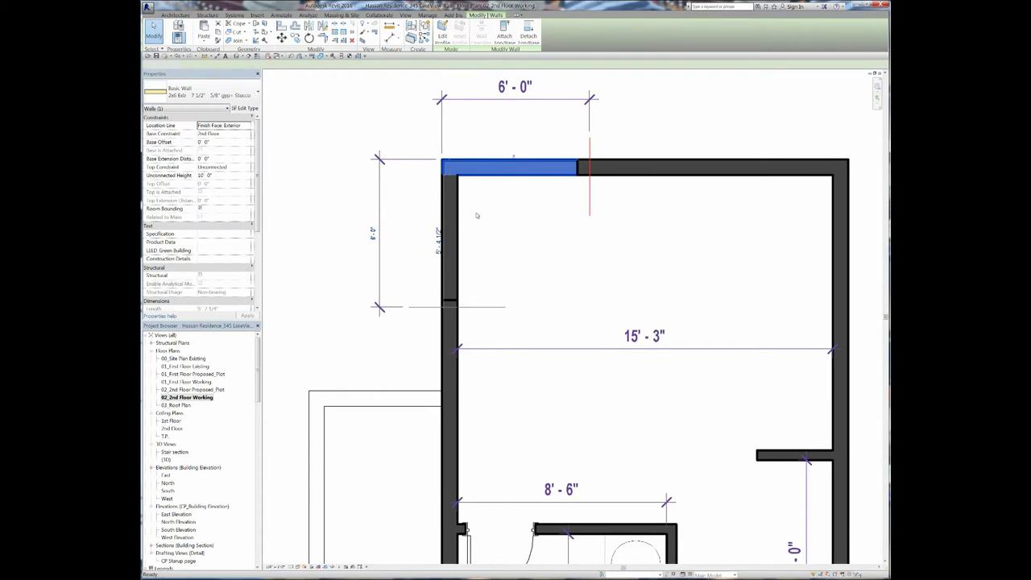
key("Delete")
left_click(450, 234)
key("Delete")
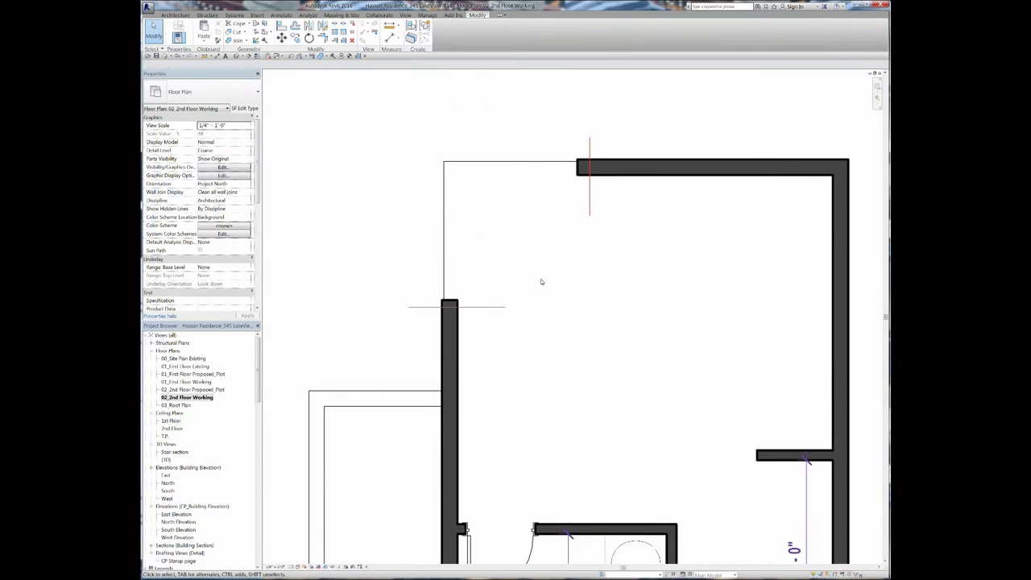
Align the top and left wall ends to the vertical and horizontal reference lines
key("a")
key("l")
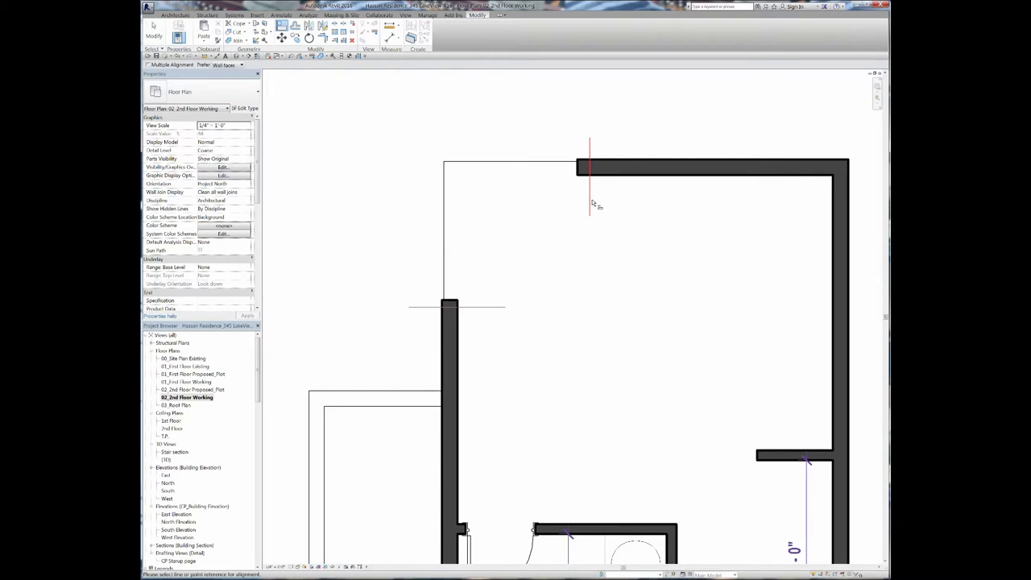
left_click(590, 207)
left_click(580, 168)
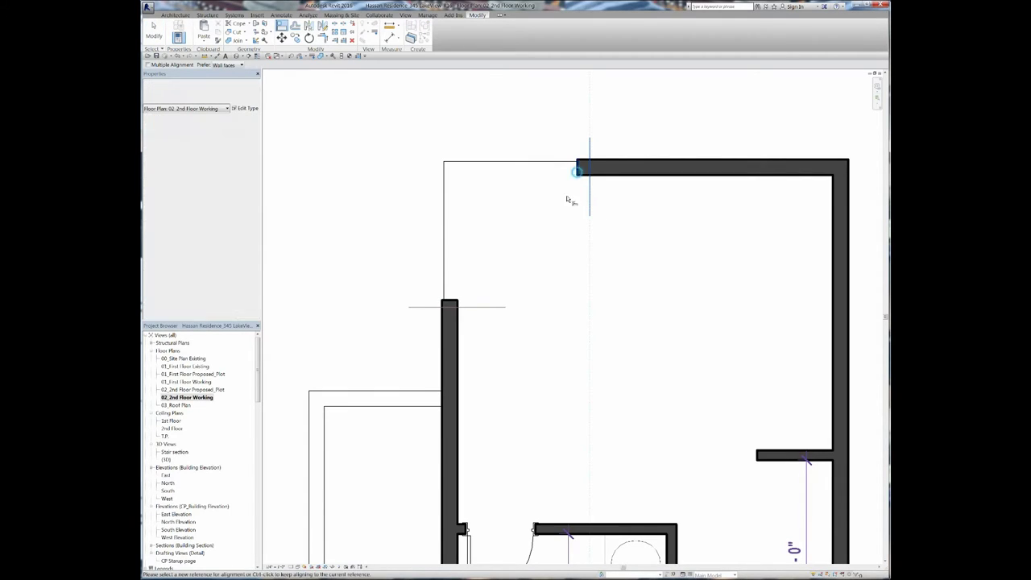
left_click(459, 306)
left_click(454, 303)
key("Escape")
key("Escape")
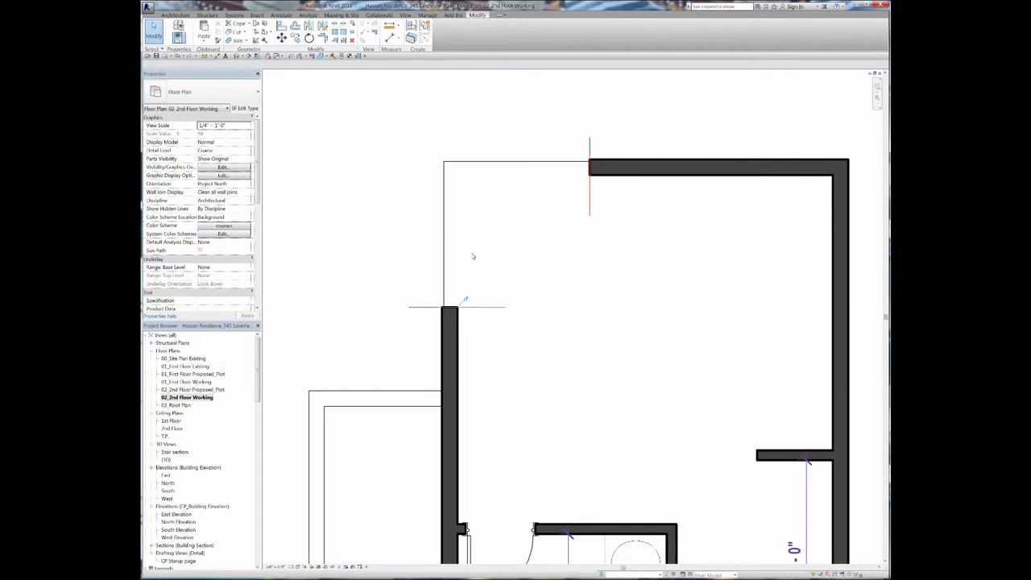
scroll(470, 264, "down", 1)
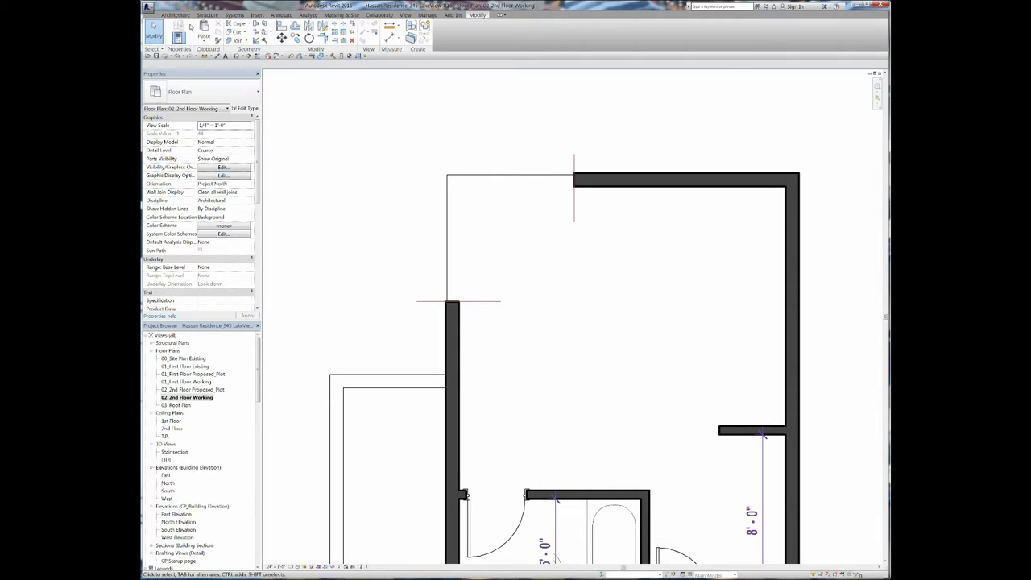
left_click(174, 16)
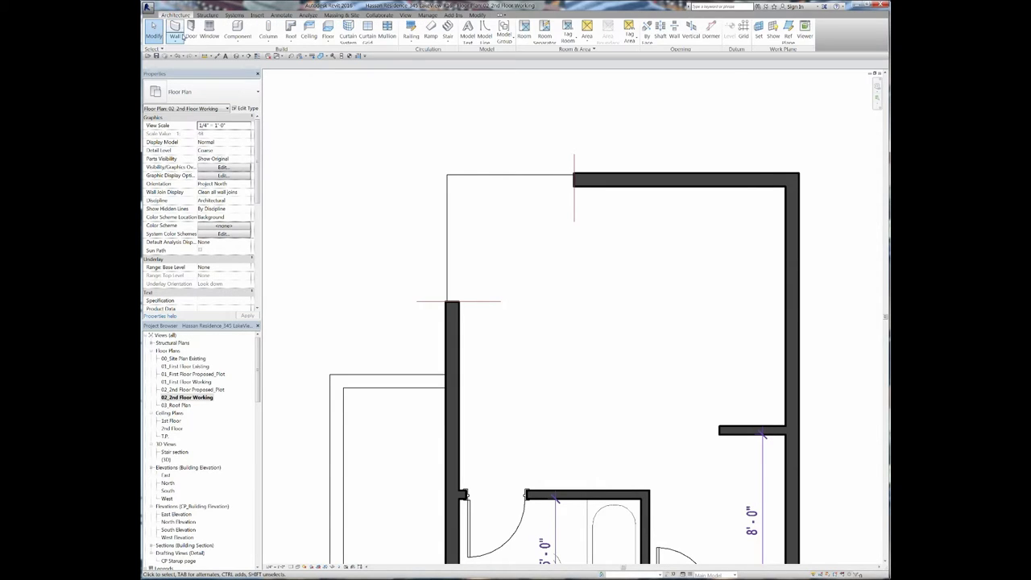
Choose Curtain Wall LakeView 01 for a new wall, review its type properties, and restart the Wall tool
left_click(176, 32)
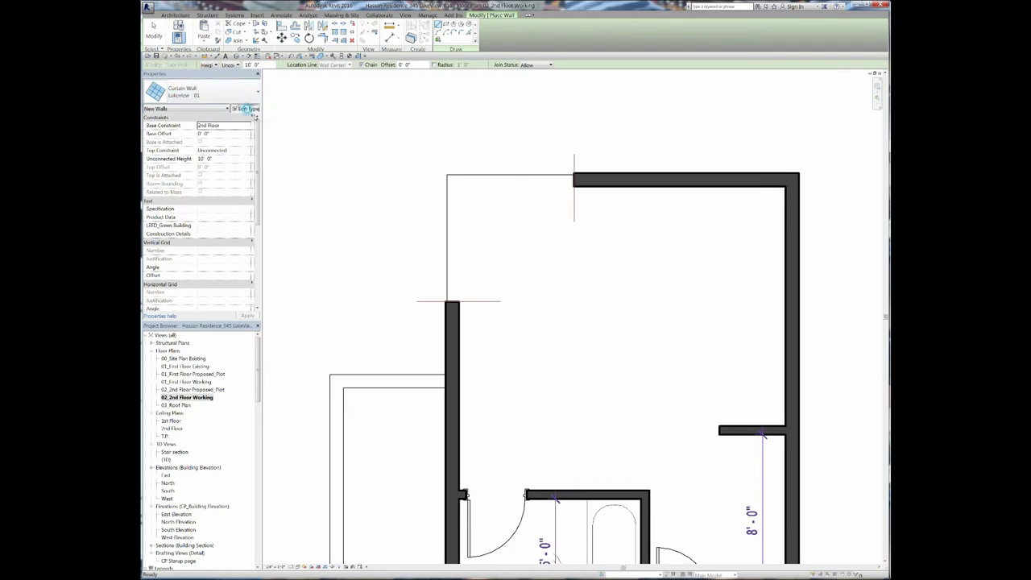
left_click(246, 108)
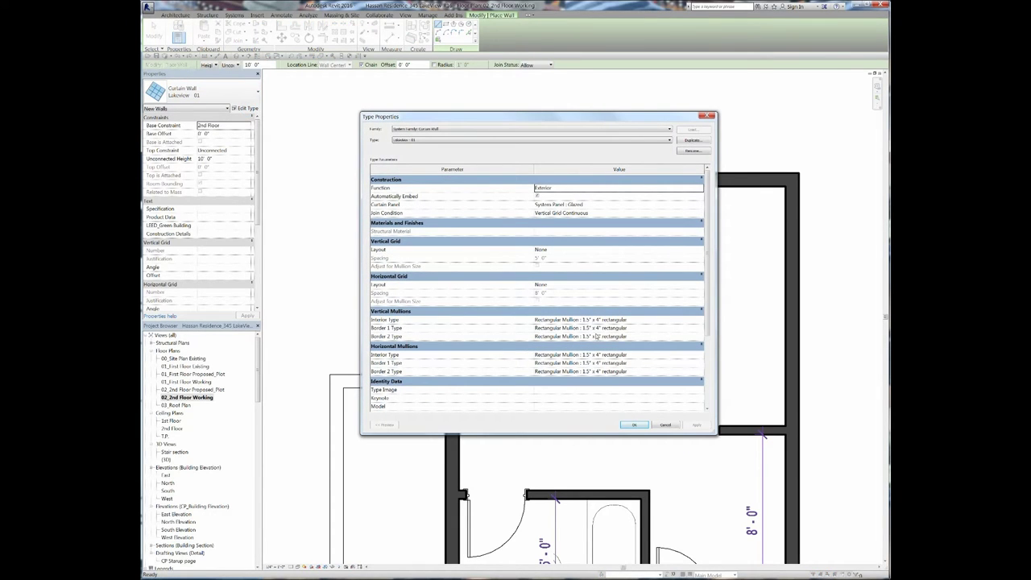
left_click(628, 425)
key("Escape")
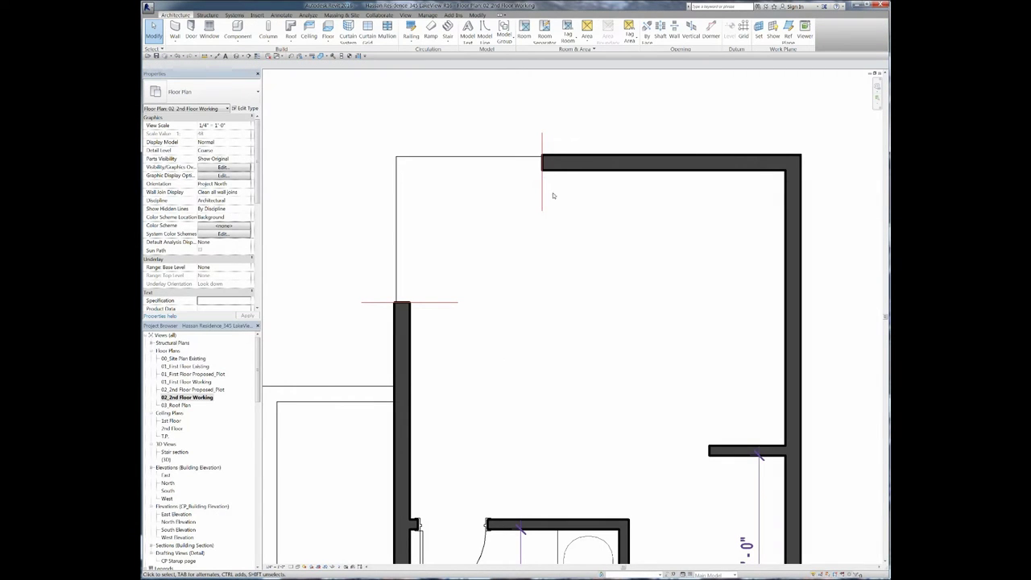
left_click(396, 211)
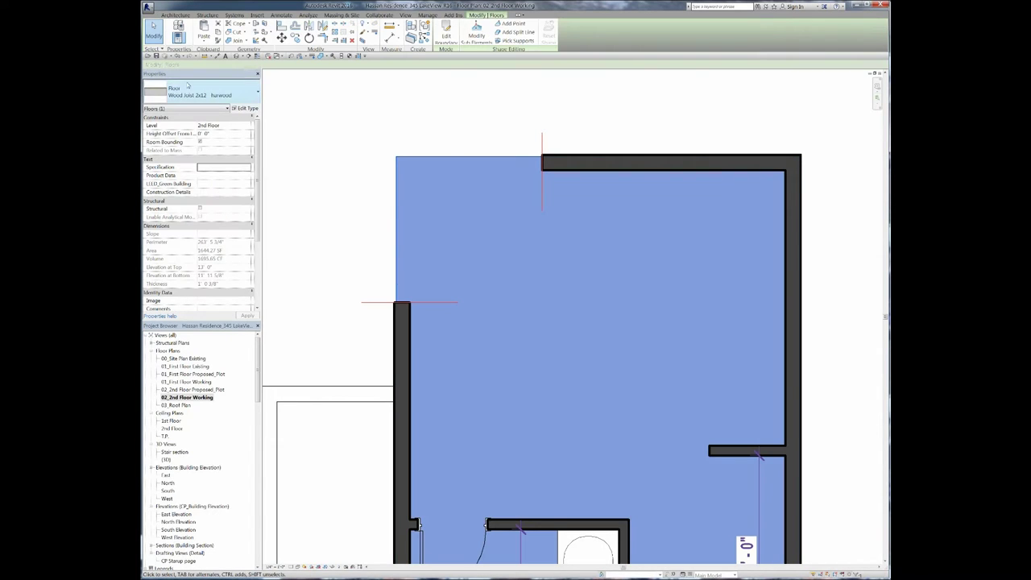
left_click(346, 111)
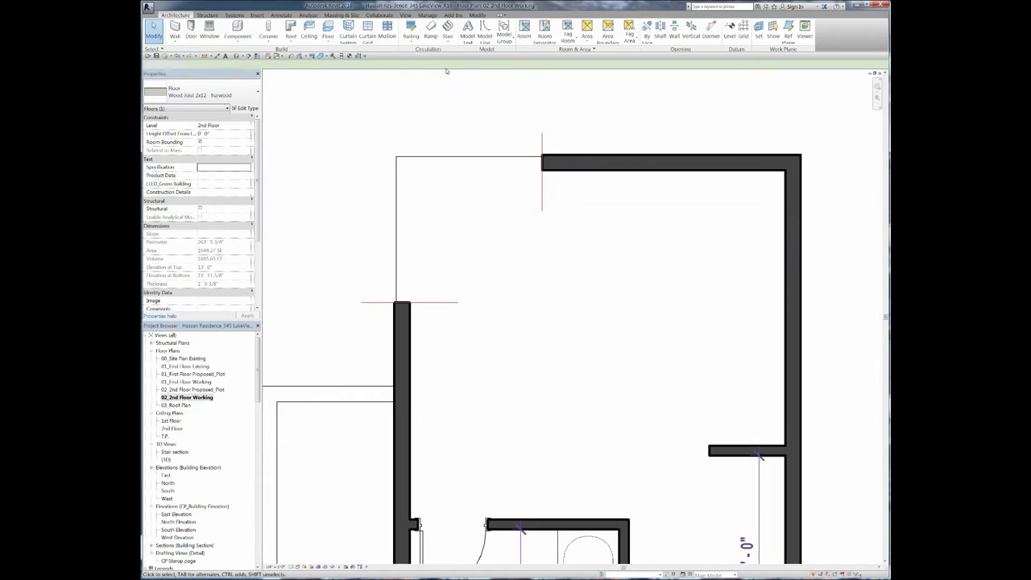
left_click(174, 31)
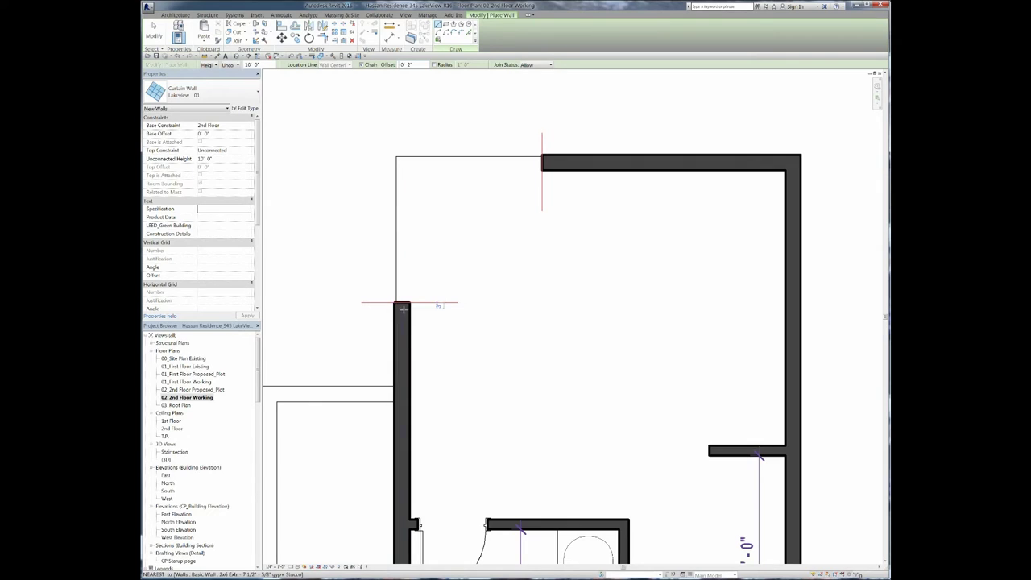
Draw an L-shaped LakeView 01 curtain wall from the left wall's end to the top wall's end
left_click(397, 303)
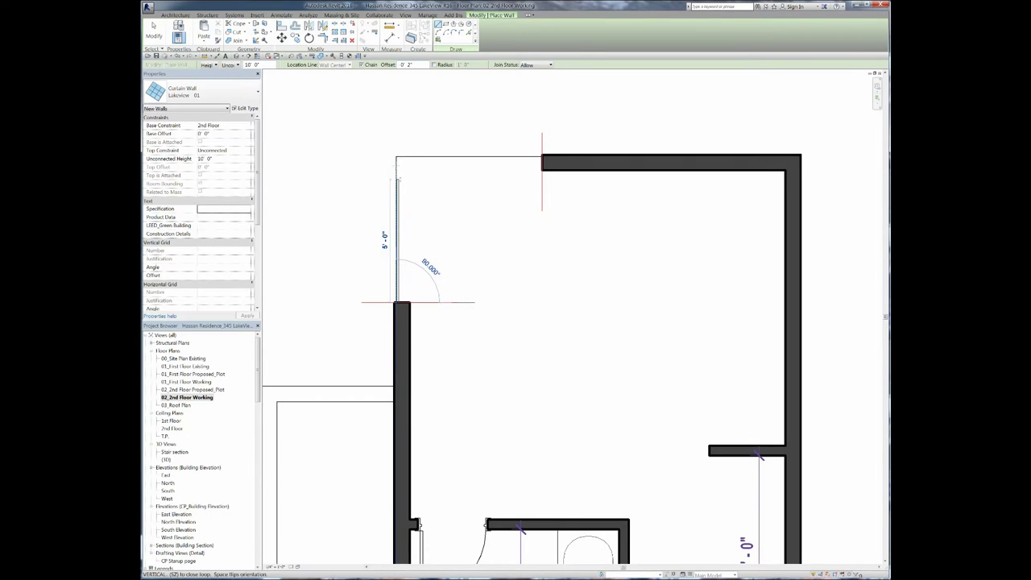
left_click(396, 157)
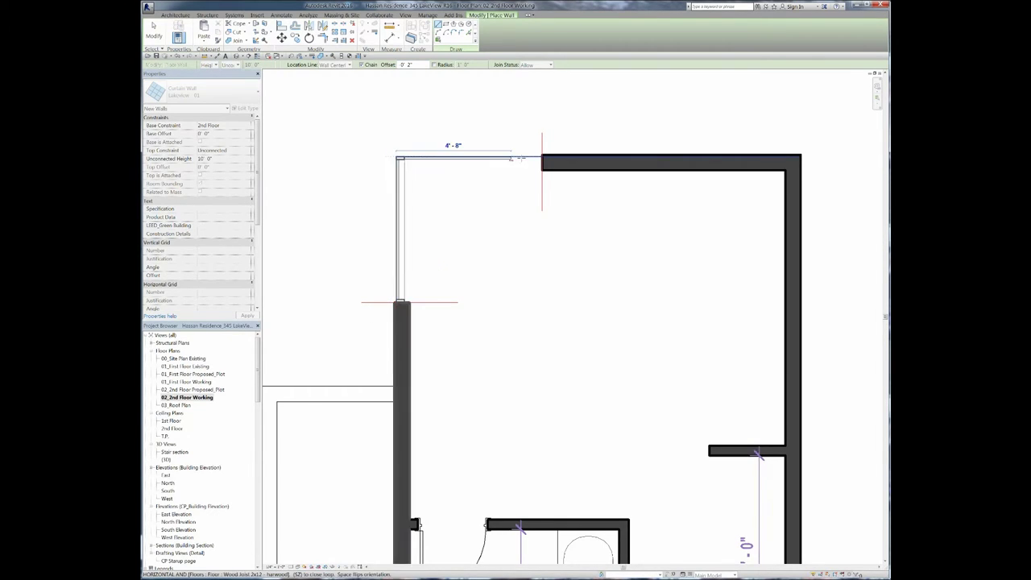
left_click(542, 158)
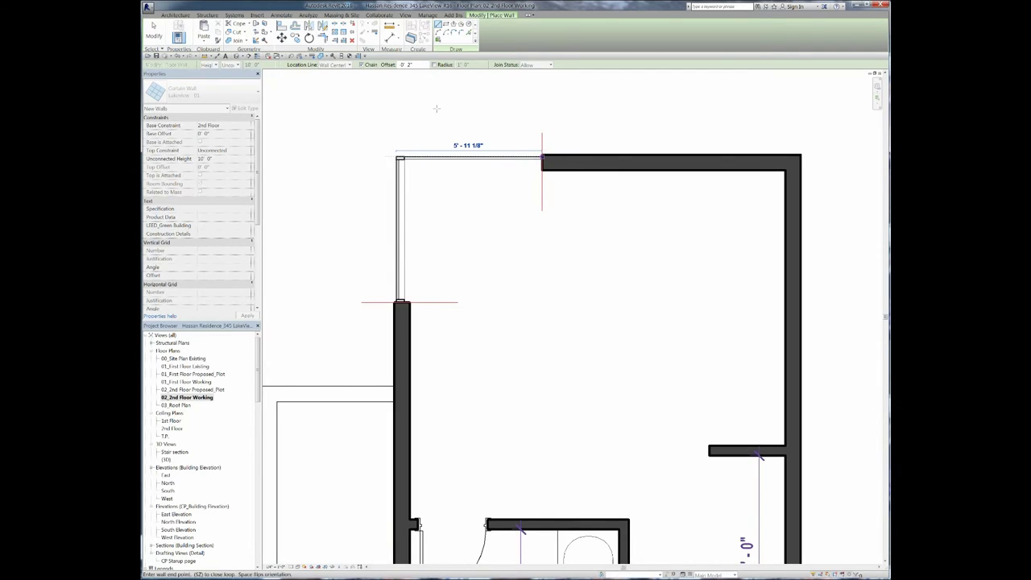
key("Escape")
key("Escape")
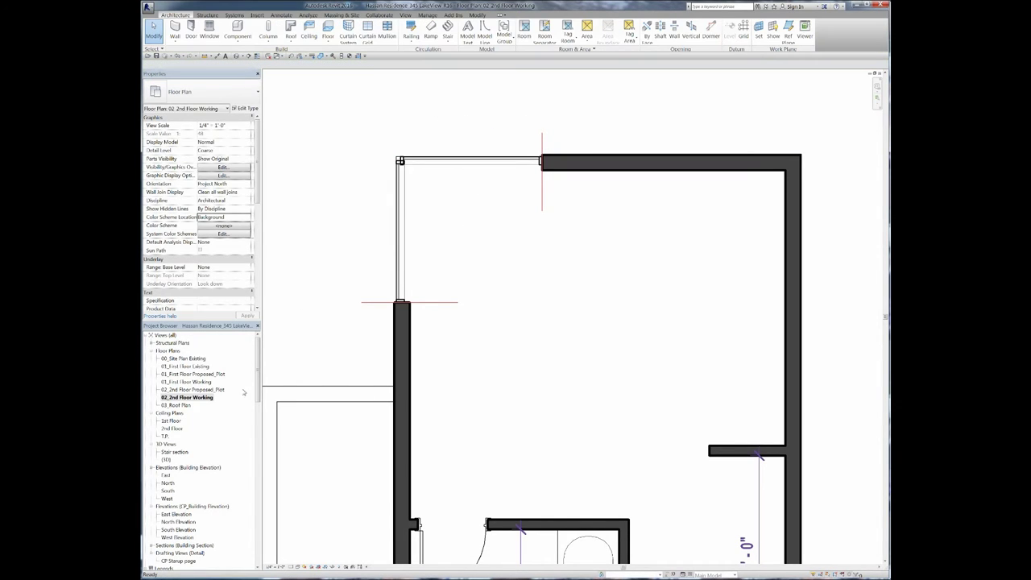
scroll(378, 226, "up", 2)
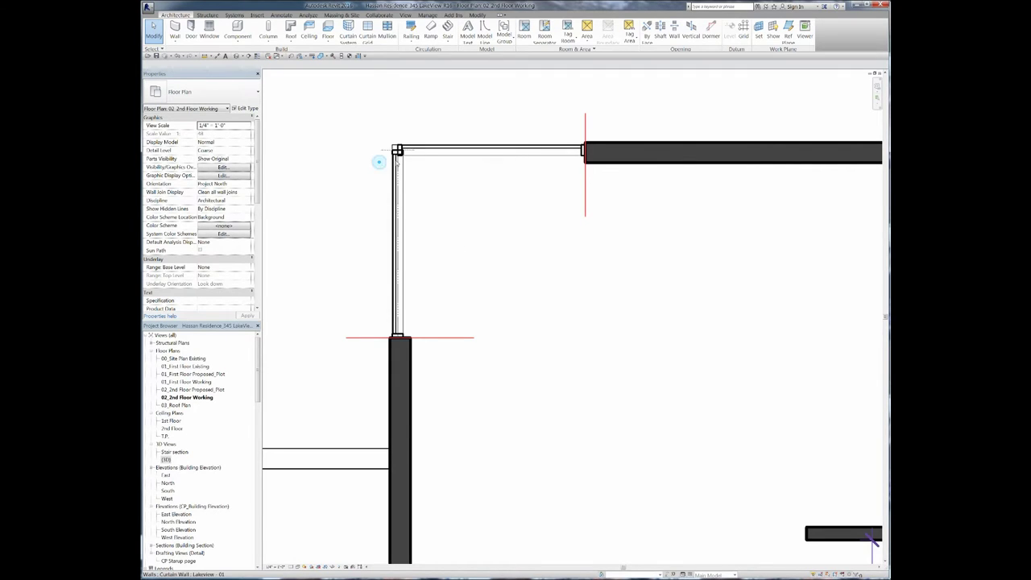
scroll(379, 161, "up", 2)
scroll(379, 161, "up", 2)
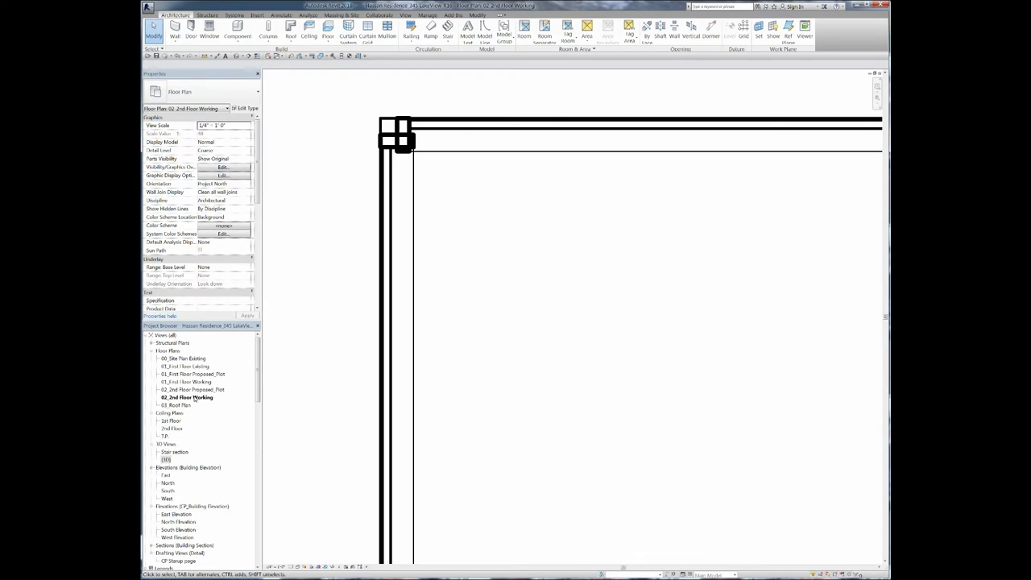
In the {3D} view, change the corner mullion to L Corner Mullion 5" x 5" Corner
double_click(167, 459)
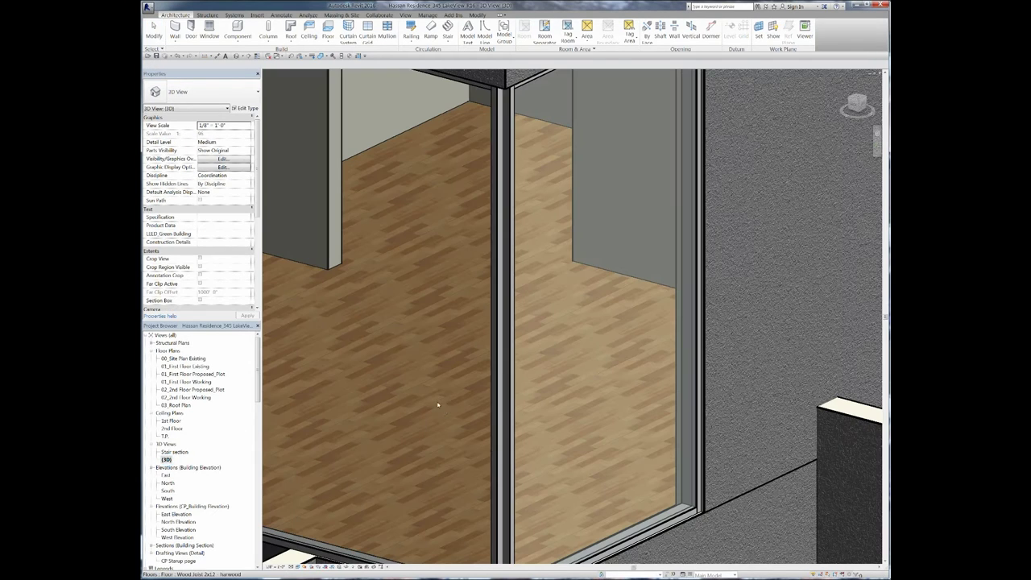
left_click(498, 204)
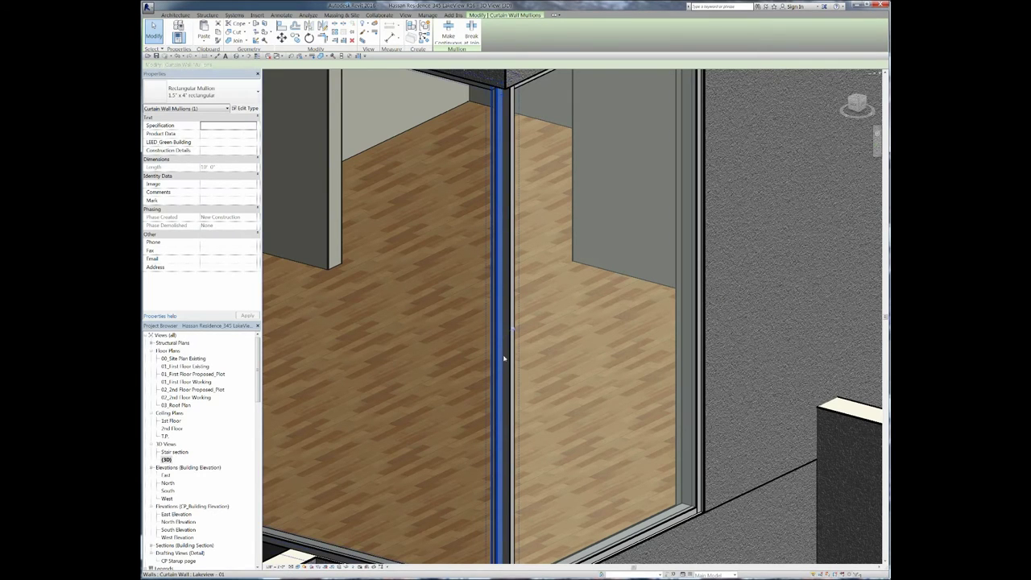
key("Escape")
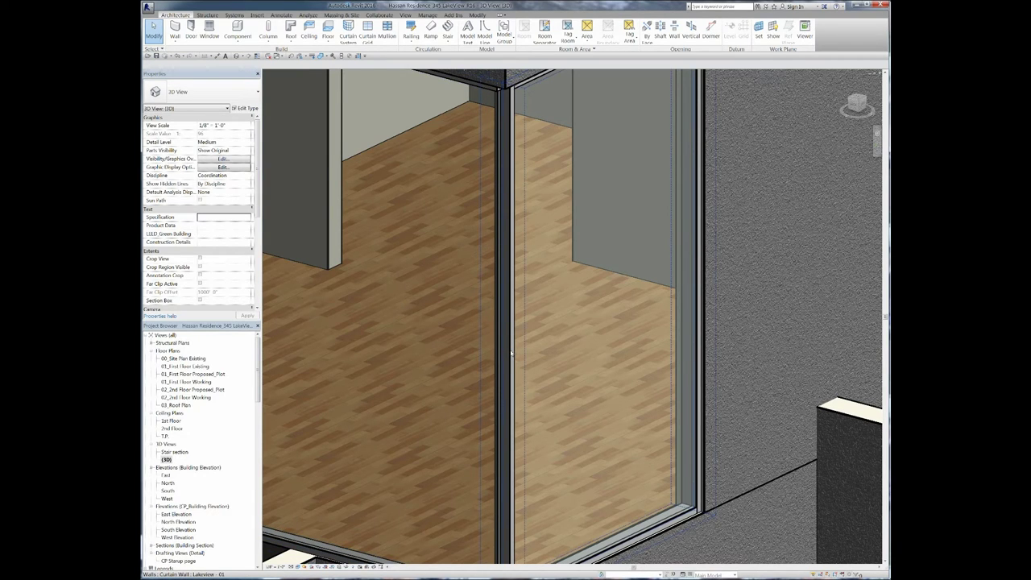
left_click(510, 352)
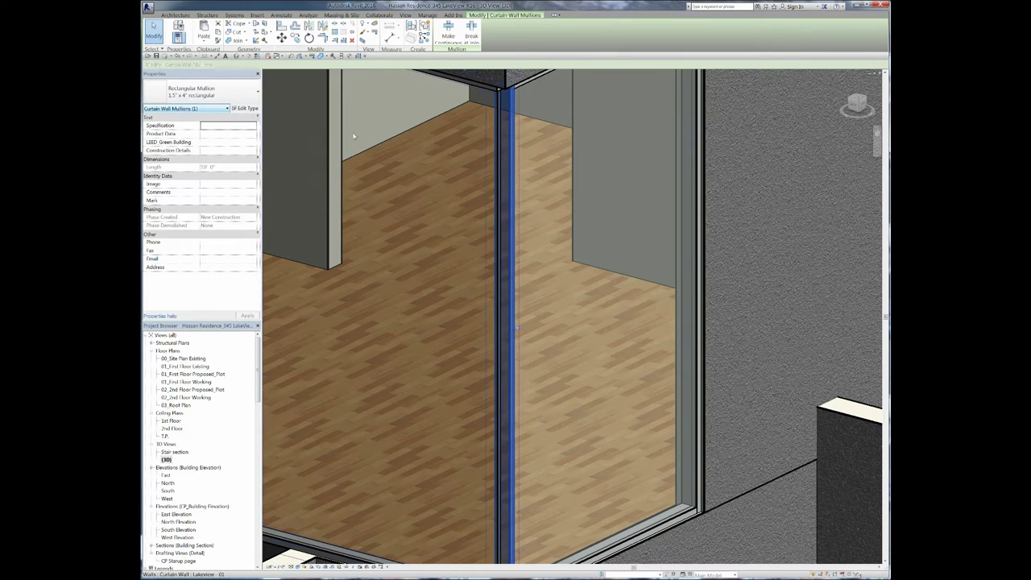
left_click(223, 90)
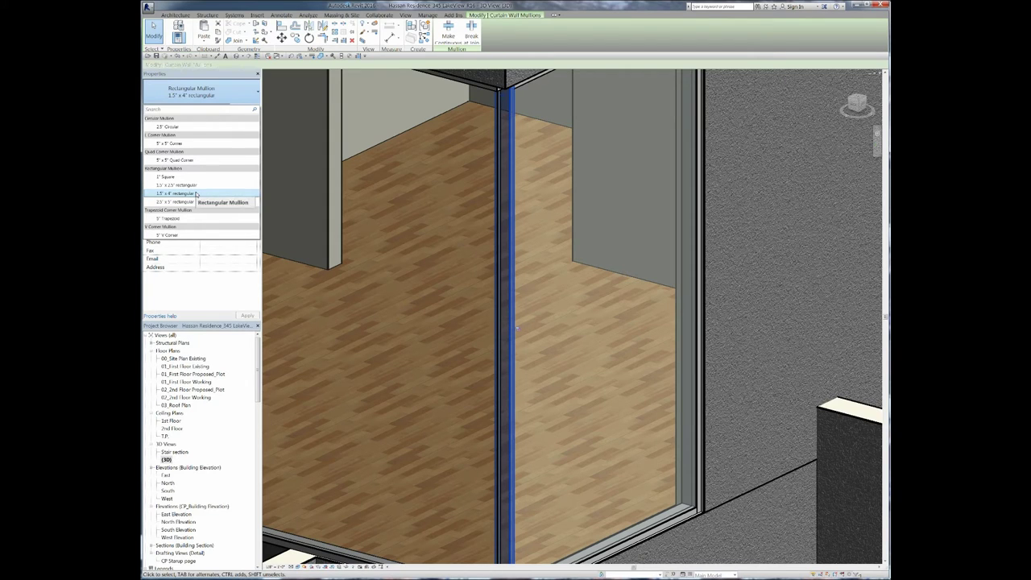
left_click(170, 144)
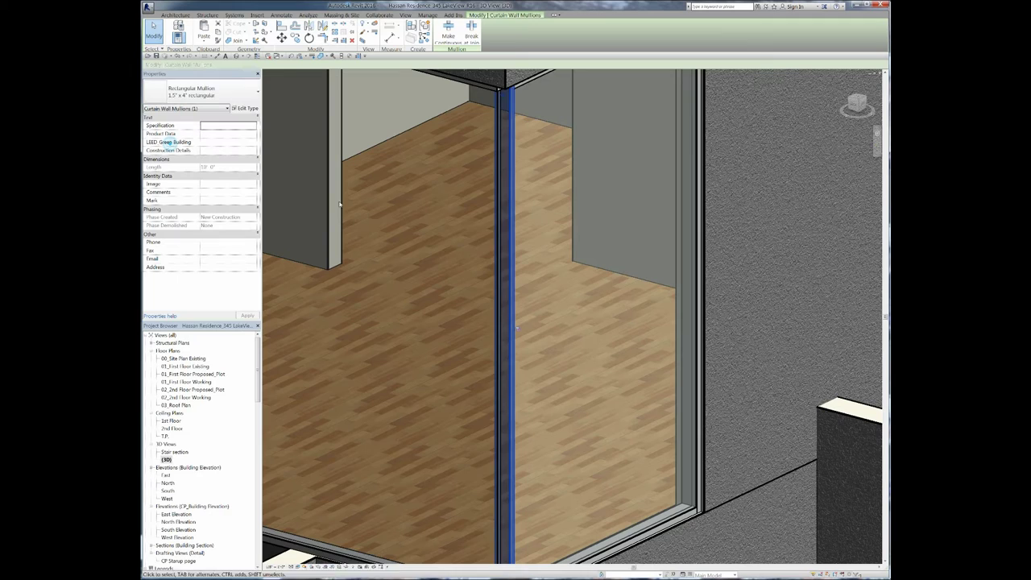
left_click(422, 266)
key("Escape")
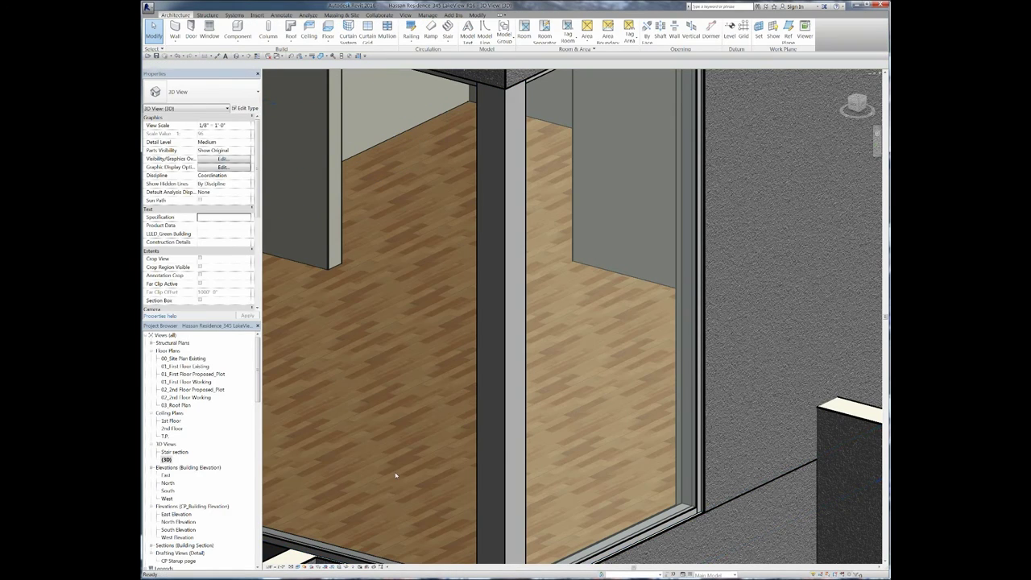
key("ctrl+Tab")
Select the L Corner mullion at the plan's wall corner and bring up its type properties
scroll(434, 245, "down", 2)
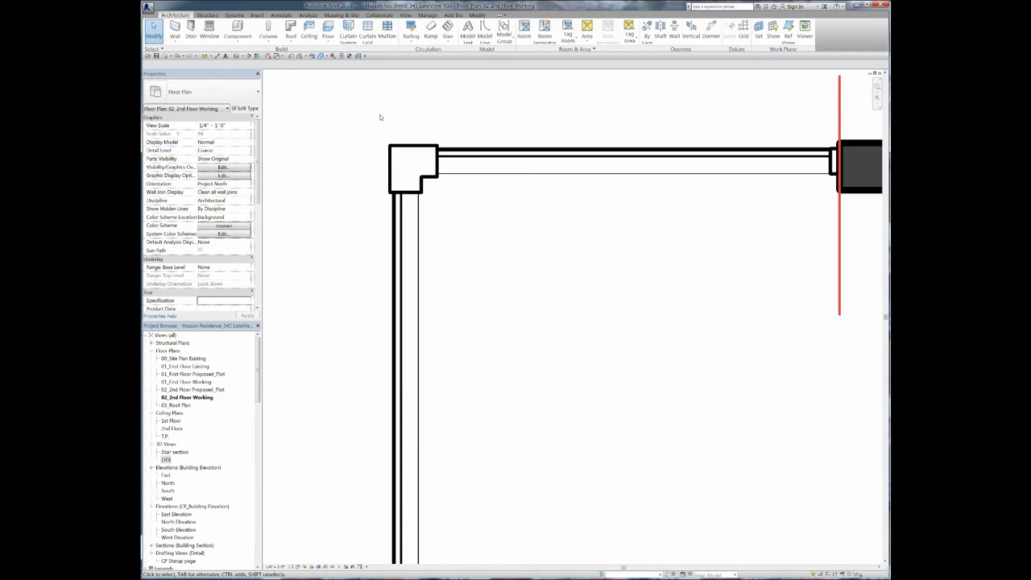
left_click(430, 175)
key("Escape")
scroll(427, 226, "down", 2)
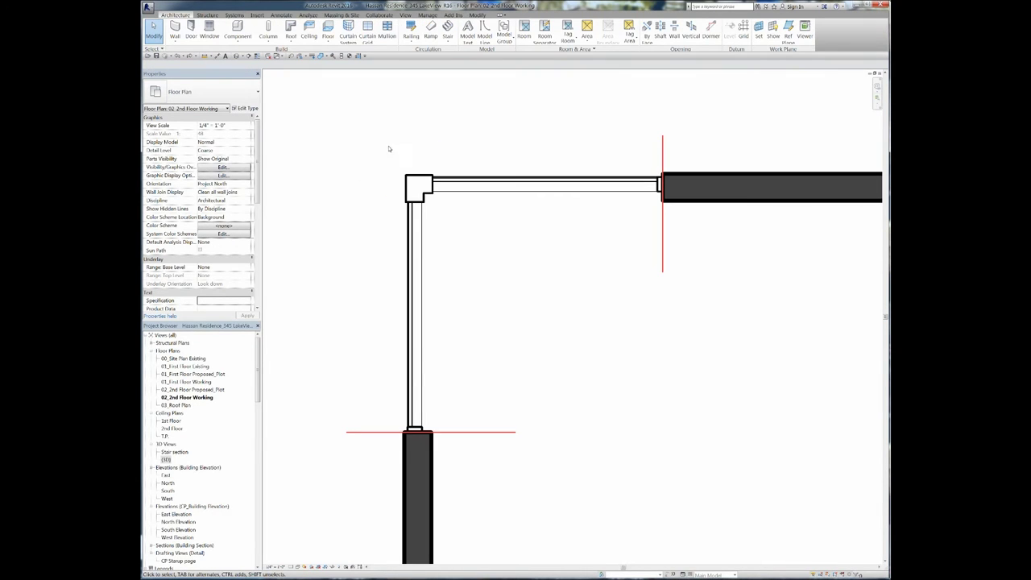
left_click_drag(388, 163, 447, 221)
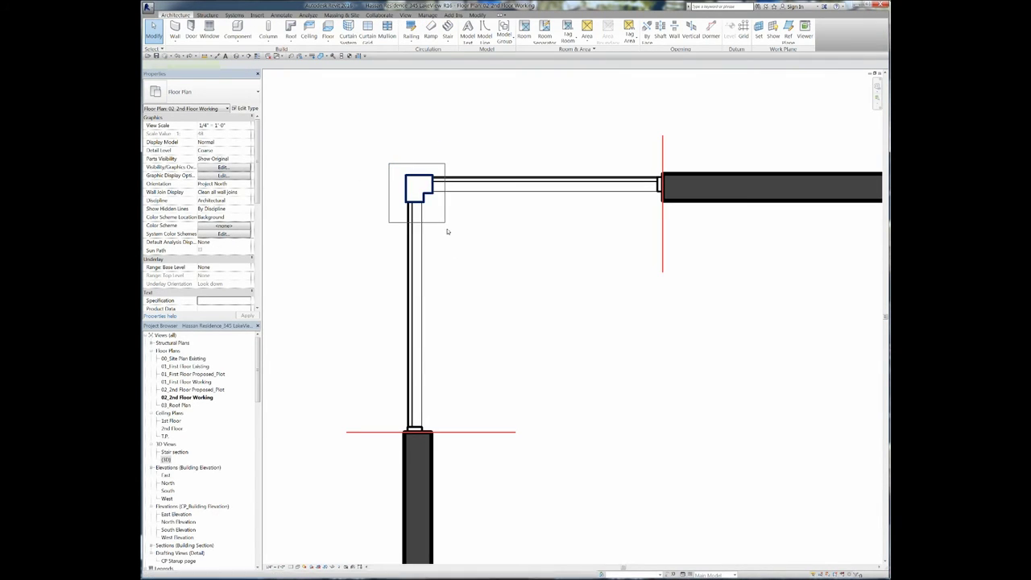
left_click(243, 109)
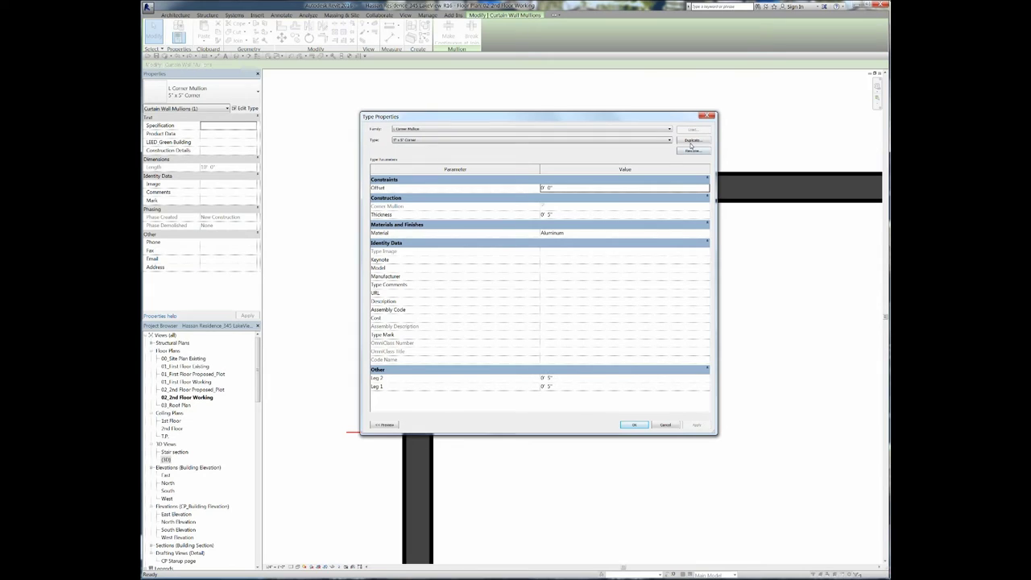
Duplicate the mullion type as 2" x 2" Corner with Leg 1 and Leg 2 set to 2"
left_click(691, 144)
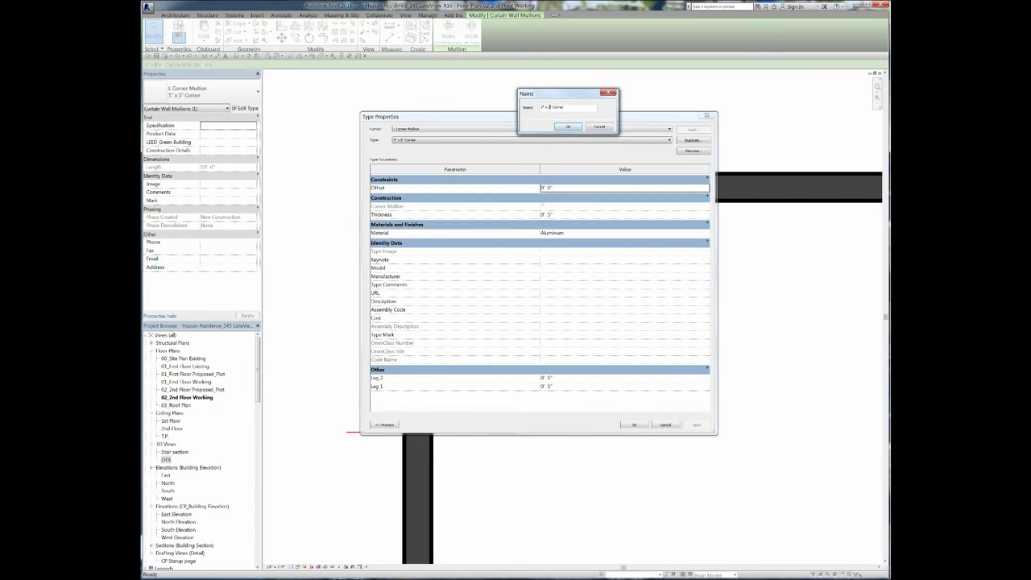
key("Return")
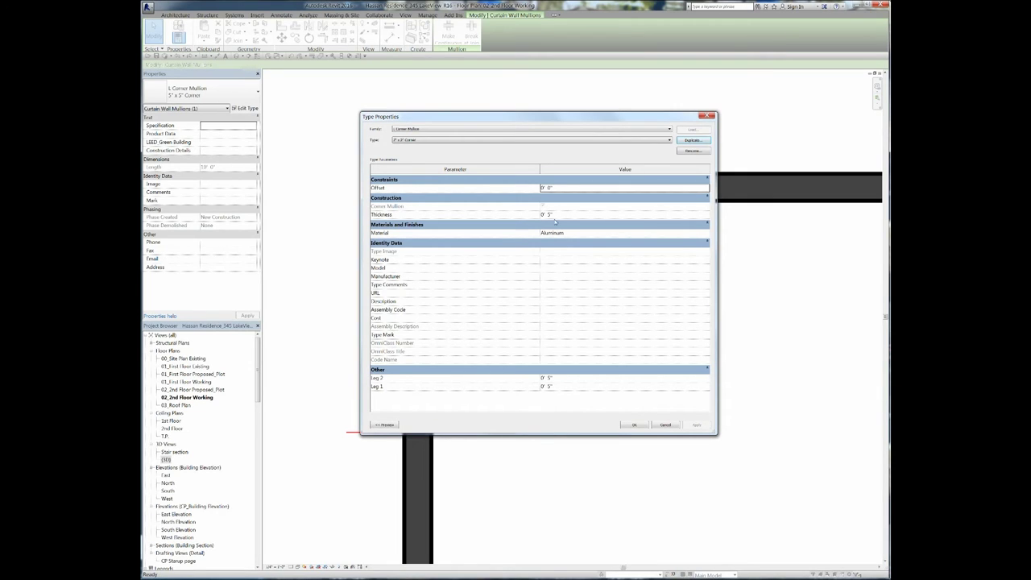
left_click(569, 377)
type("2'")
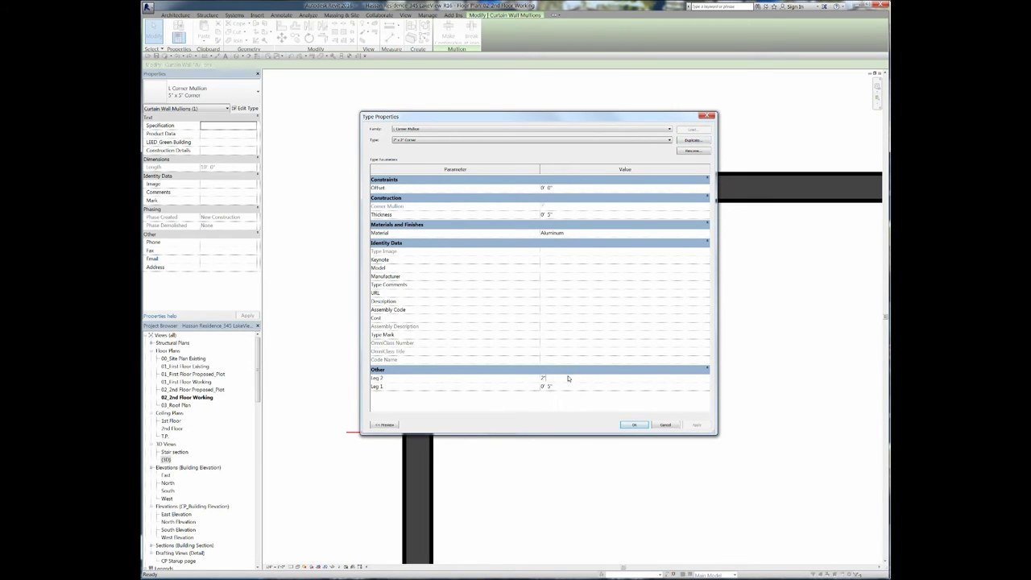
key("Return")
left_click(558, 385)
key("Return")
left_click(630, 424)
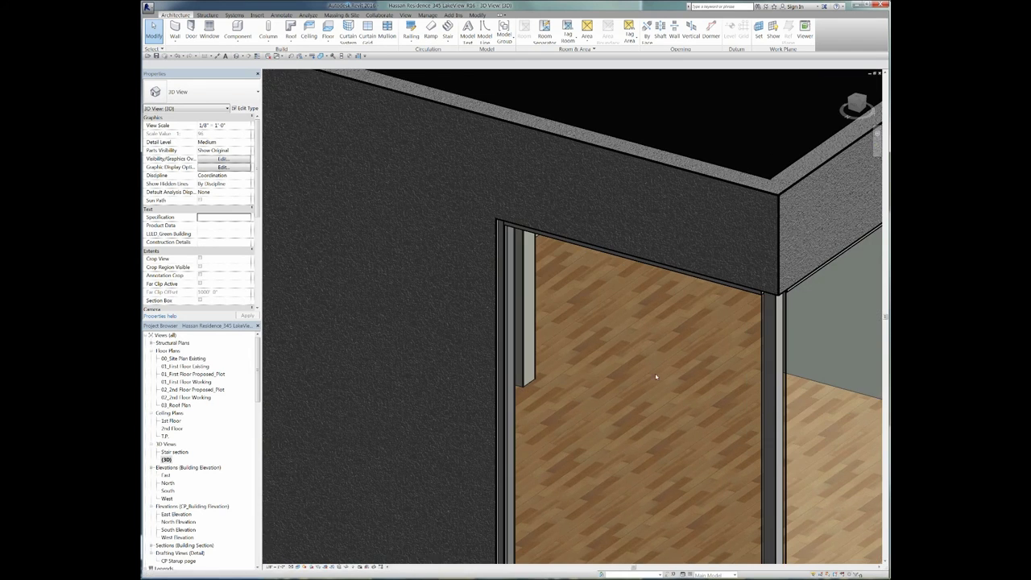
Set the 2" x 2" Corner mullion type's Offset to 1" at the glass corner
scroll(783, 350, "up", 3)
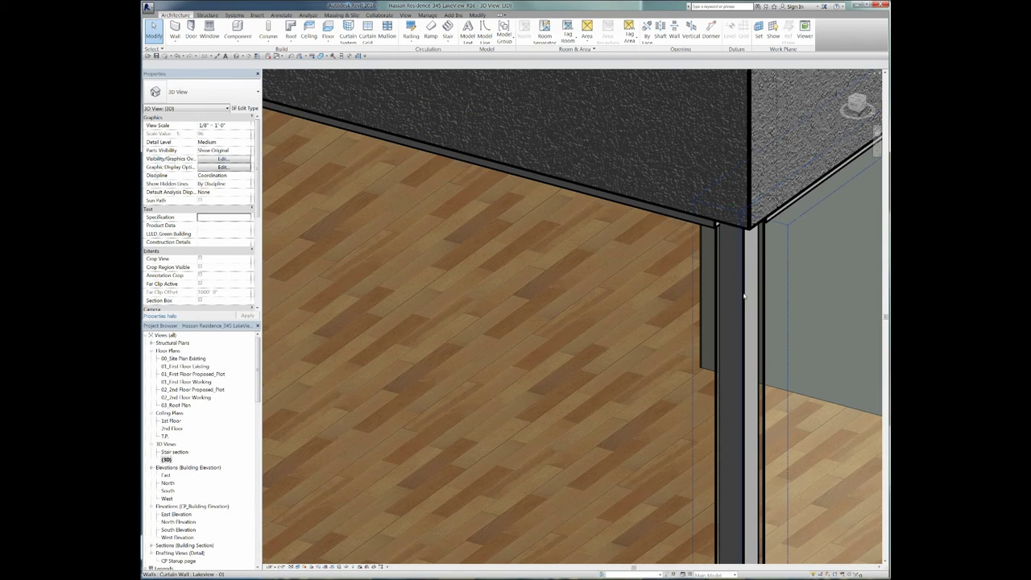
left_click(742, 295)
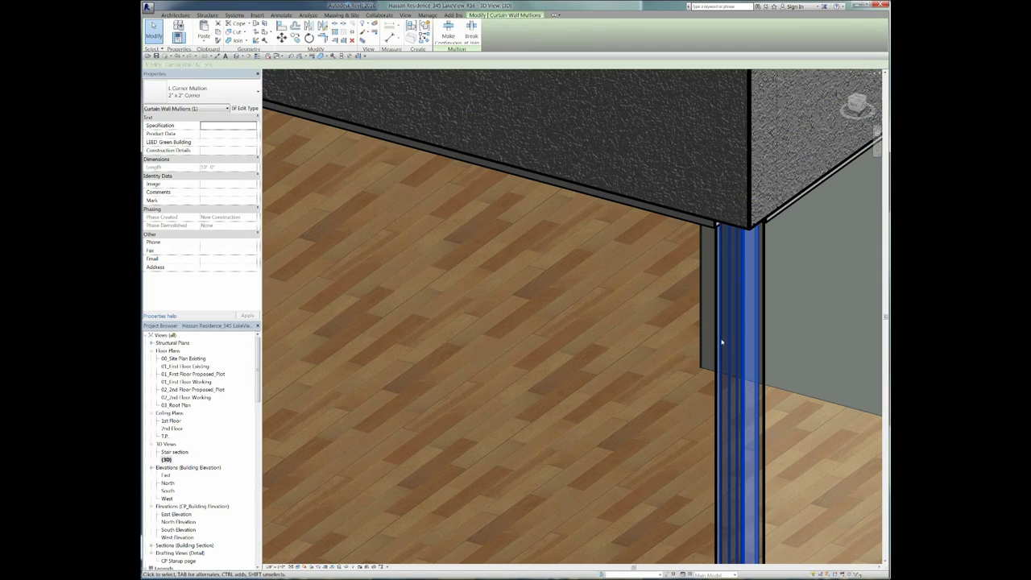
left_click(244, 107)
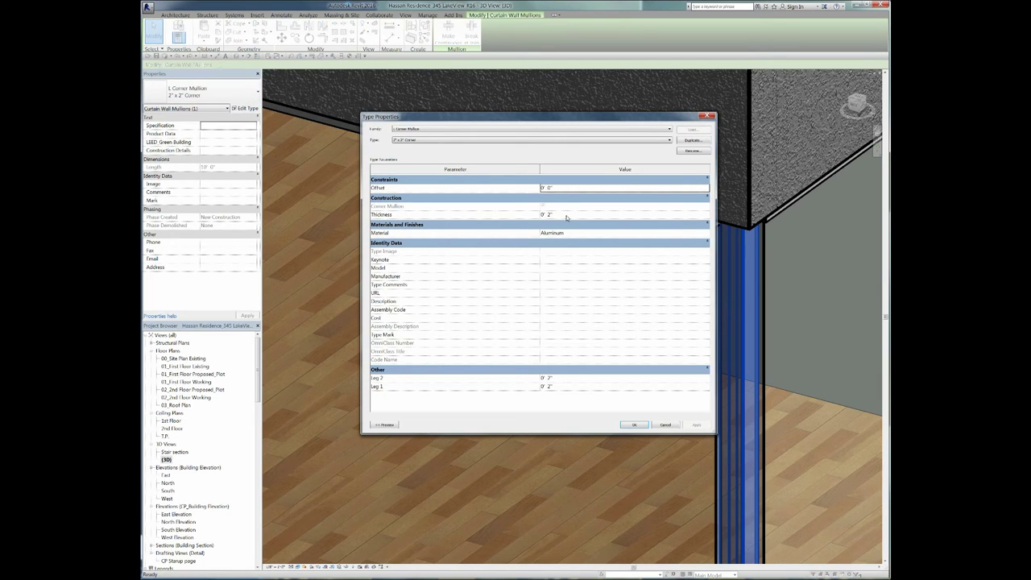
left_click(565, 188)
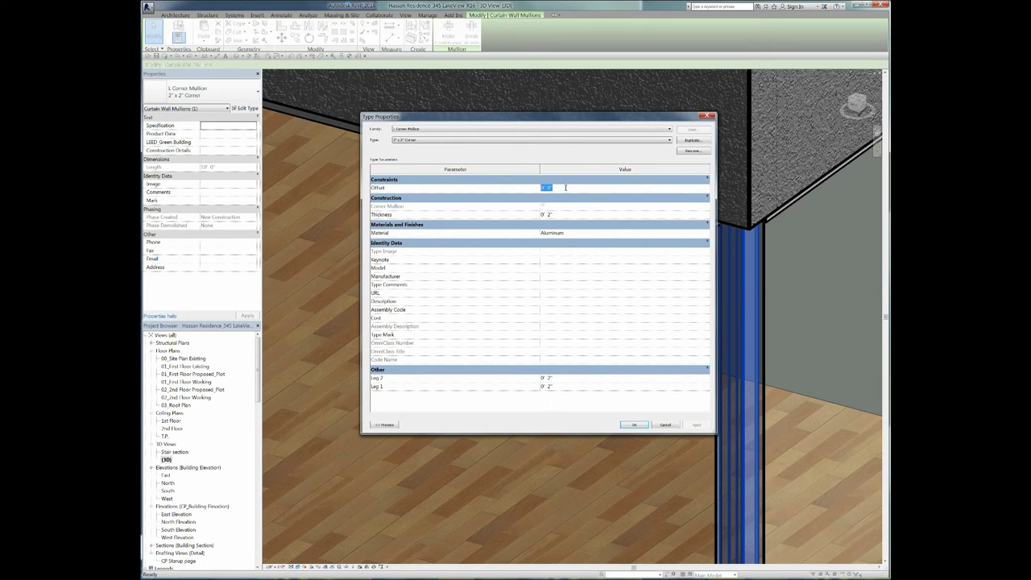
type("1")
type("0' 1\"")
key("Return")
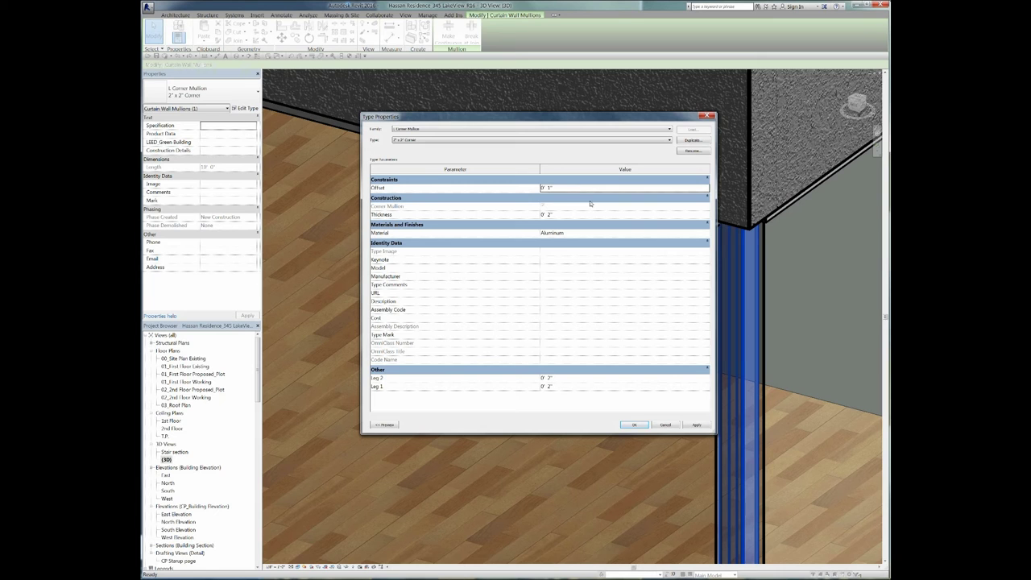
left_click(633, 425)
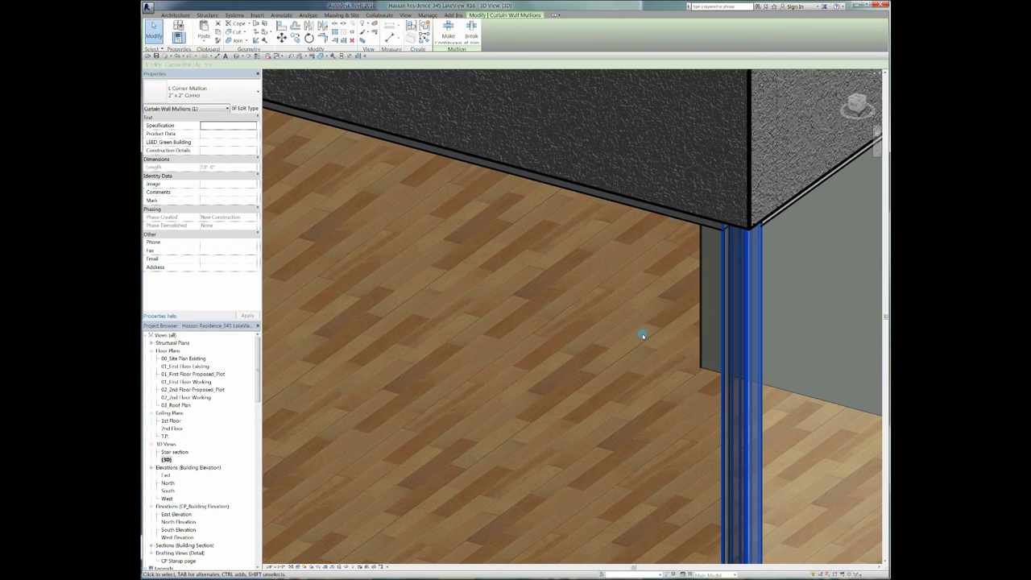
key("Escape")
scroll(608, 153, "down", 3)
scroll(625, 166, "down", 3)
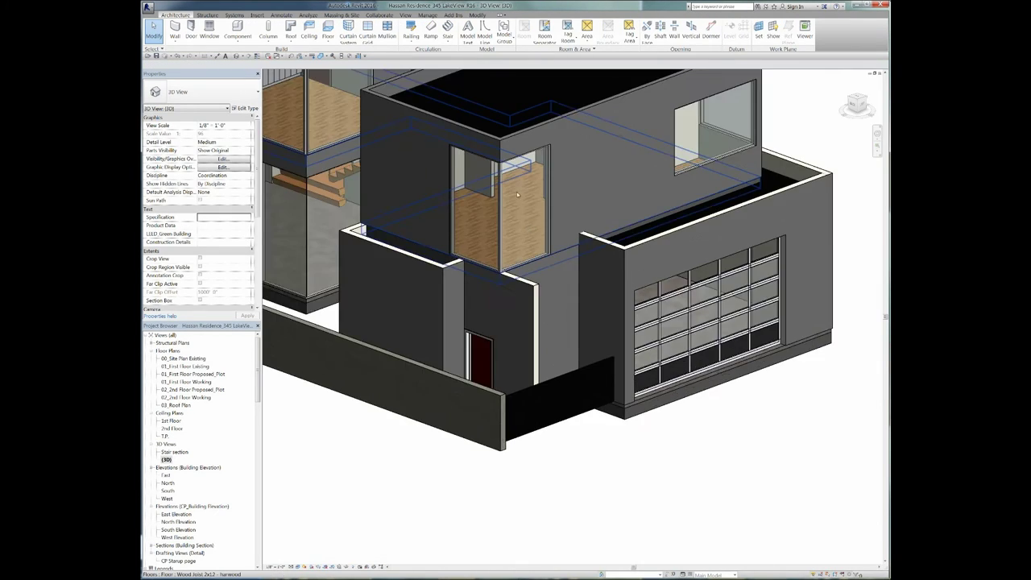
scroll(516, 192, "up", 3)
scroll(480, 190, "up", 2)
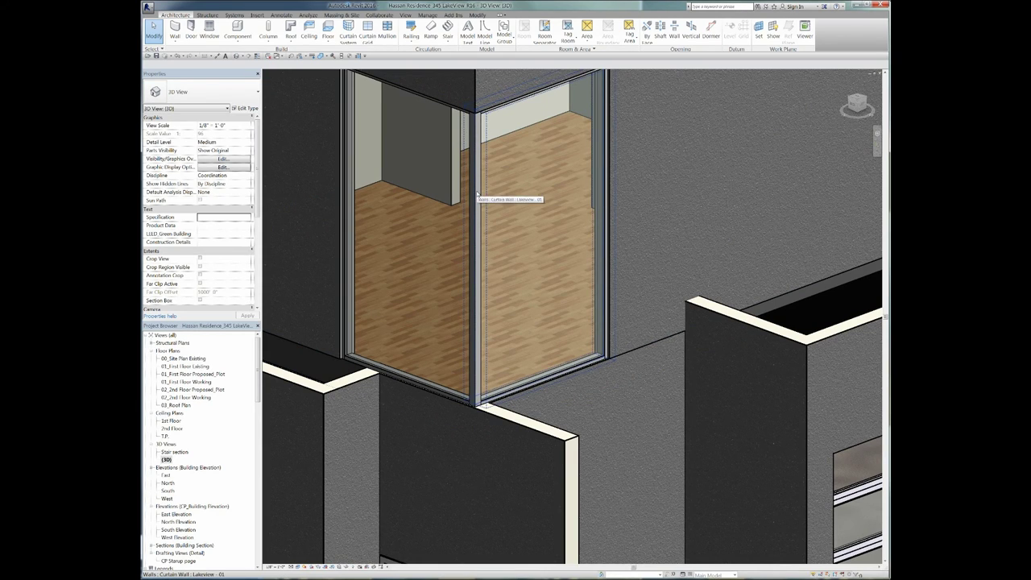
key("Tab")
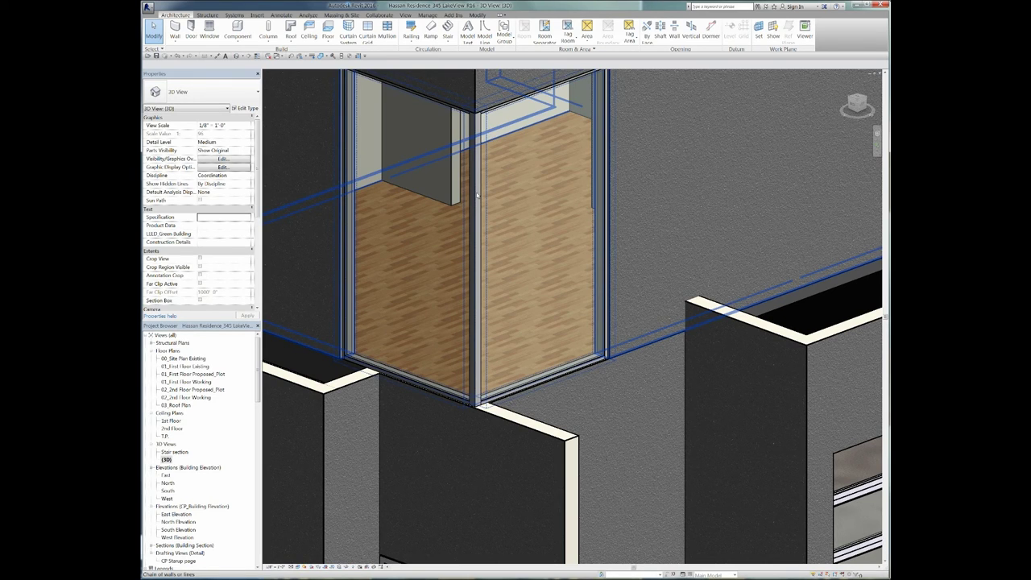
Delete the curtain wall's corner mullion
left_click(476, 244)
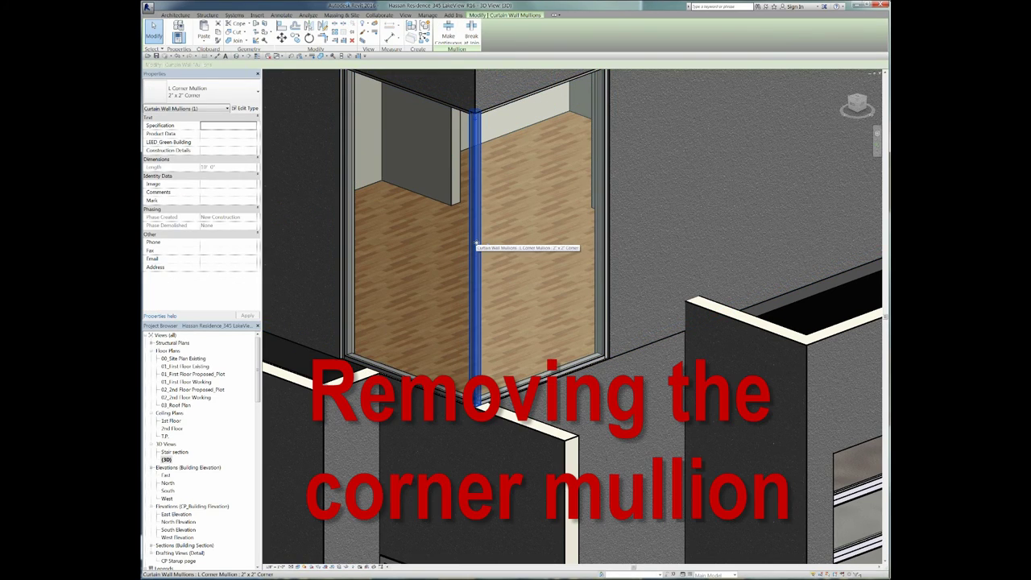
key("Delete")
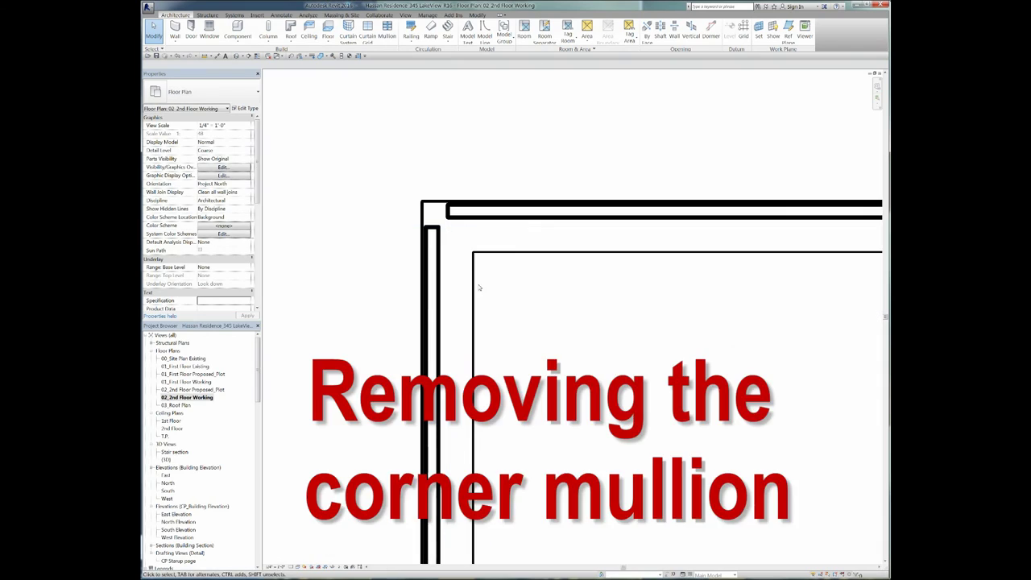
scroll(441, 230, "up", 2)
scroll(441, 229, "up", 3)
Move one curtain wall flush to the corner, extend the vertical one to meet it, and reopen {3D}
left_click(463, 177)
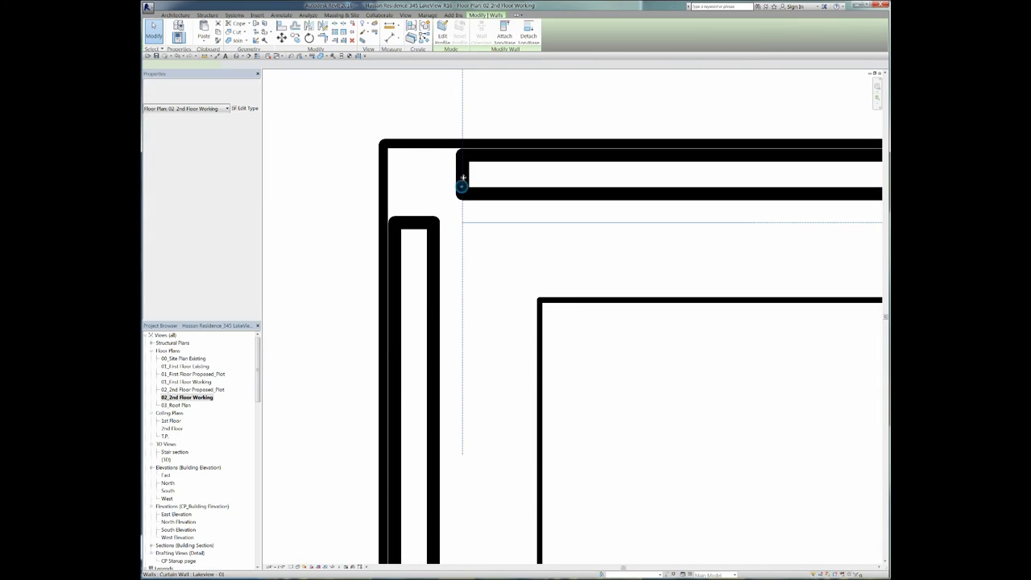
key("m")
key("v")
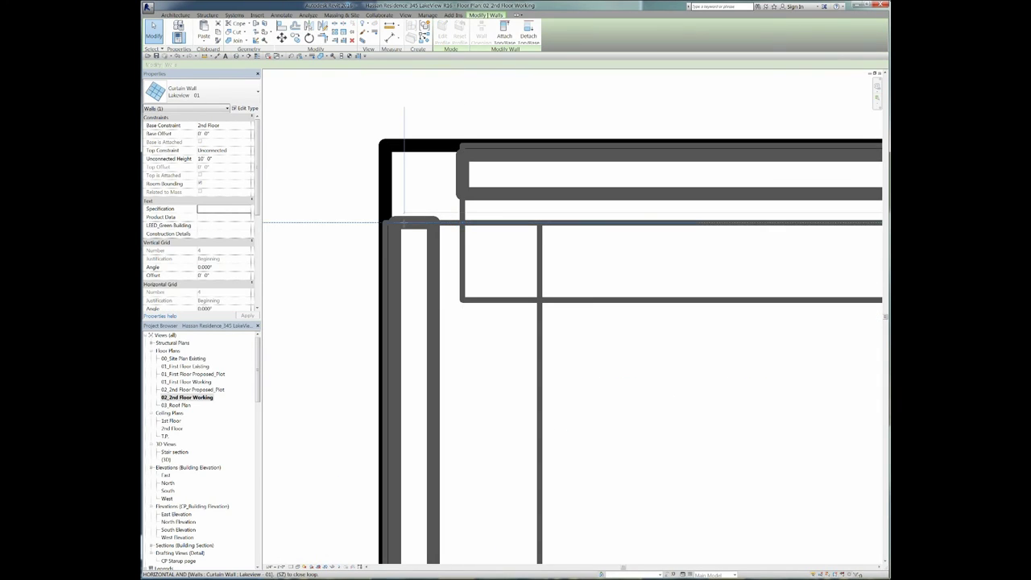
left_click(403, 222)
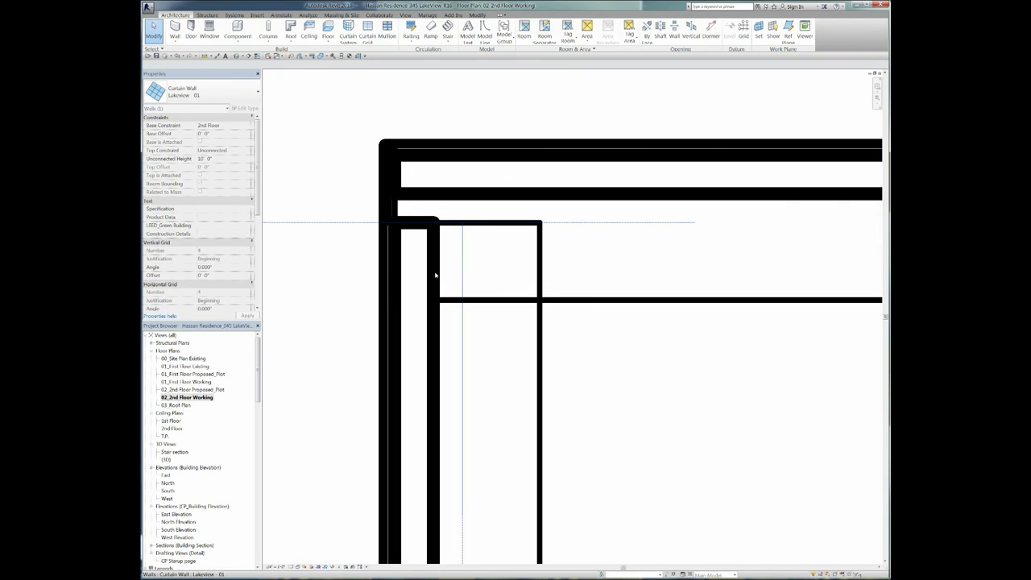
left_click(432, 267)
key("Escape")
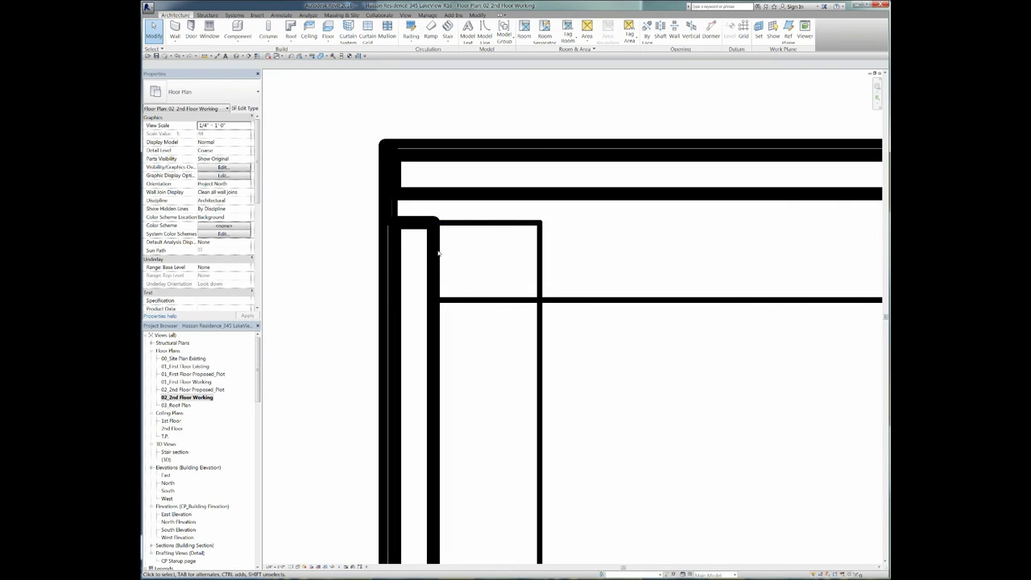
left_click(451, 234)
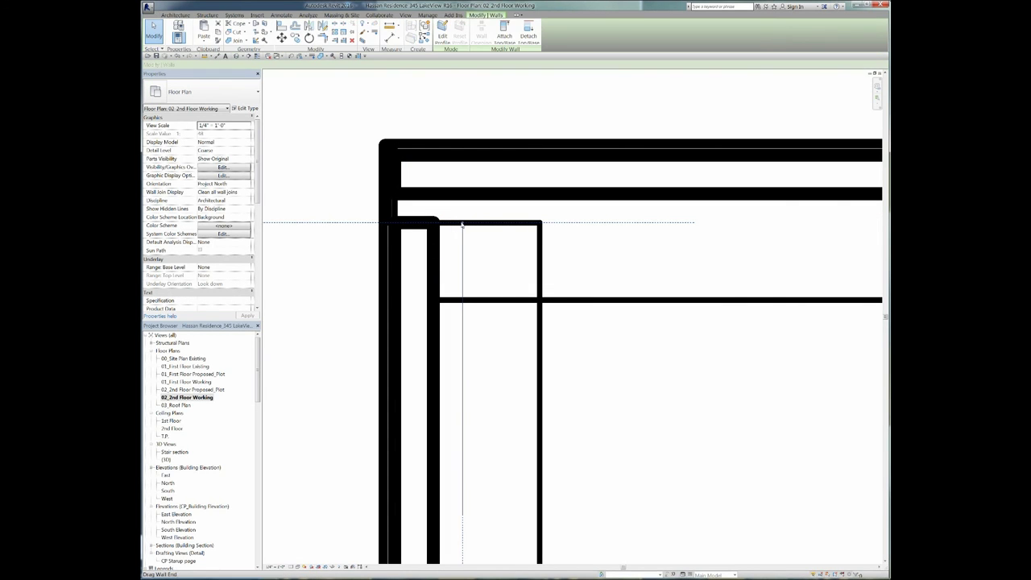
left_click(478, 256)
key("Escape")
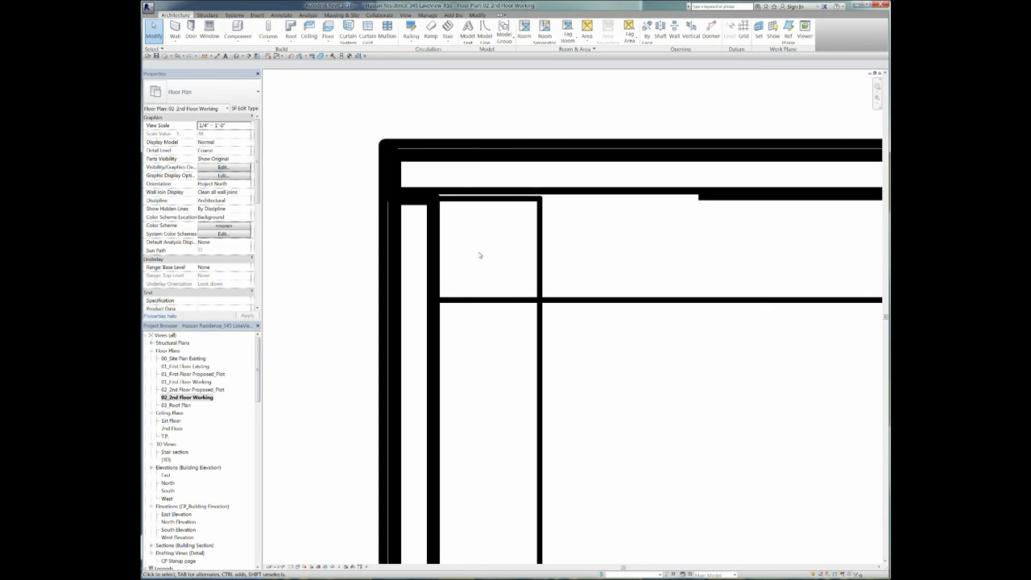
double_click(168, 460)
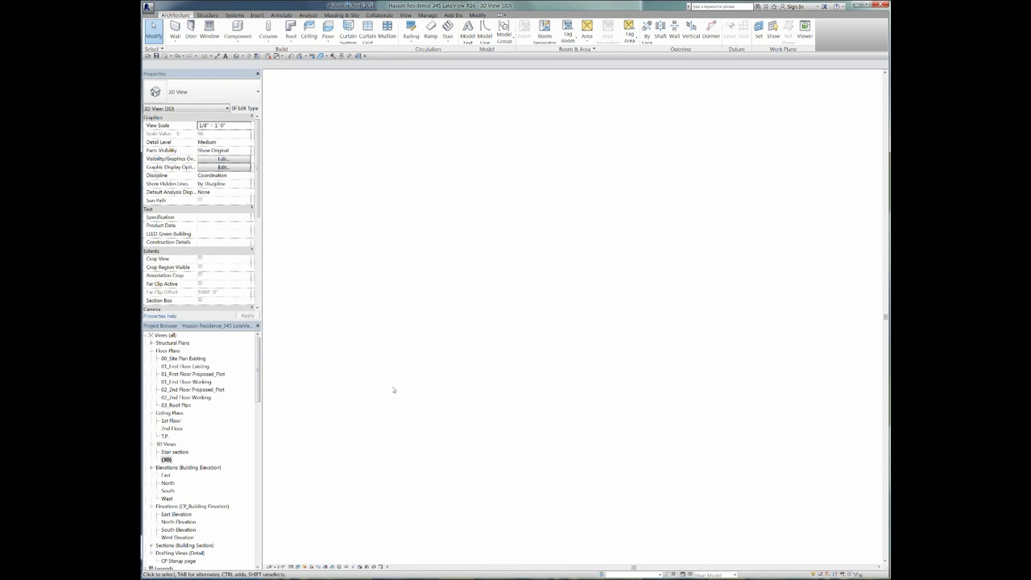
scroll(527, 263, "down", 2)
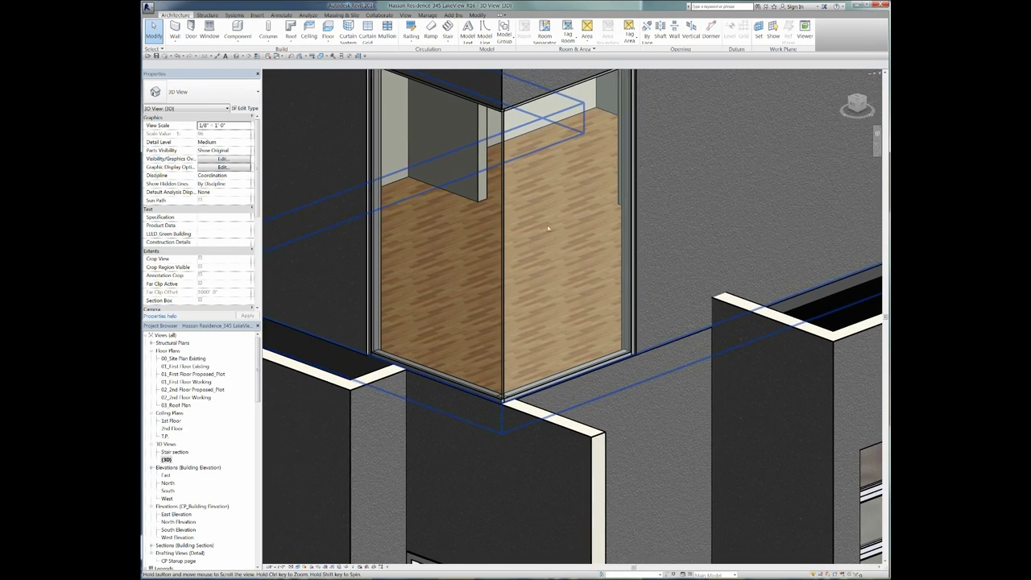
scroll(523, 338, "down", 3)
scroll(515, 464, "down", 2)
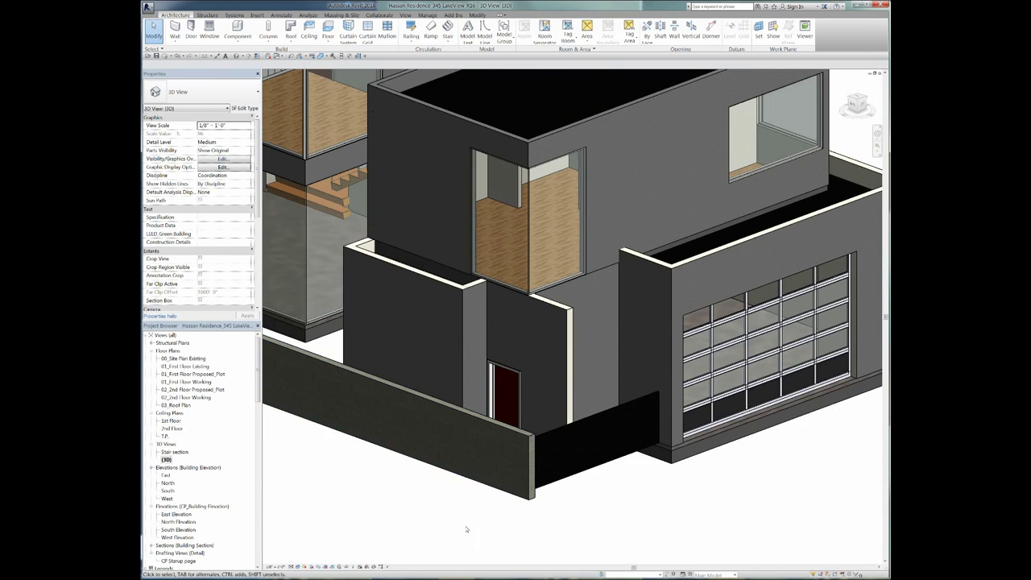
scroll(476, 480, "down", 2)
scroll(555, 485, "down", 2)
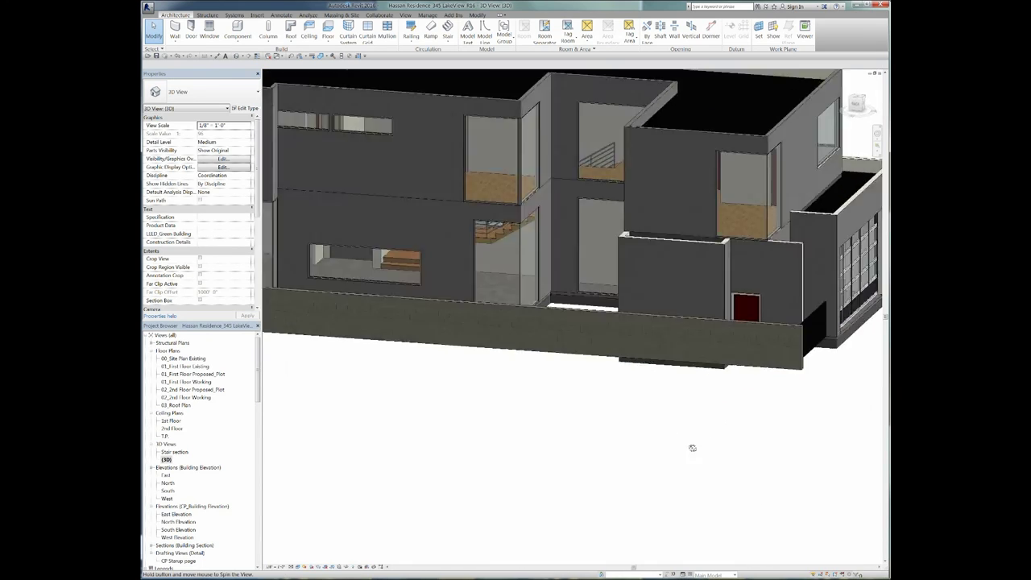